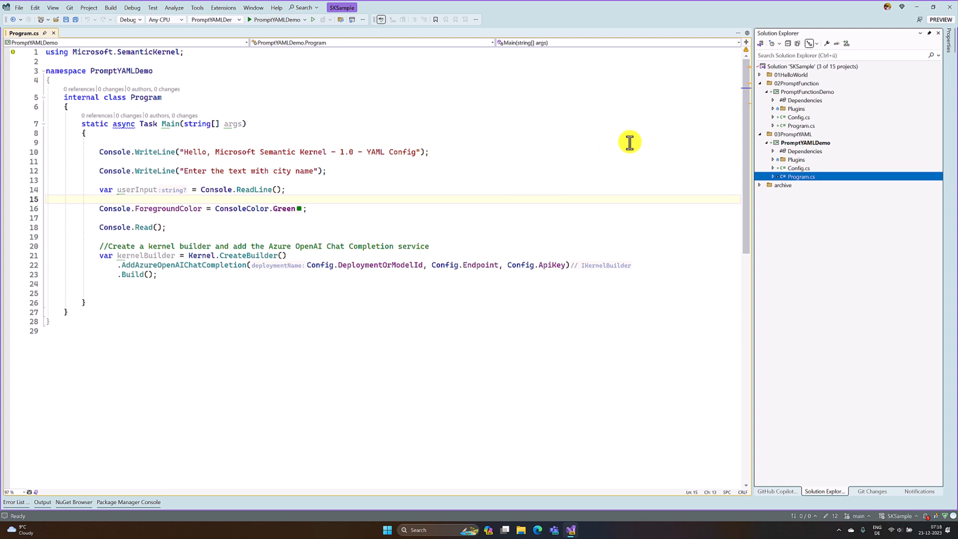
Expand PromptFunctionDemo's Plugins > location folder to show the city plugin's config.json and skprompt.txt
left_click(772, 109)
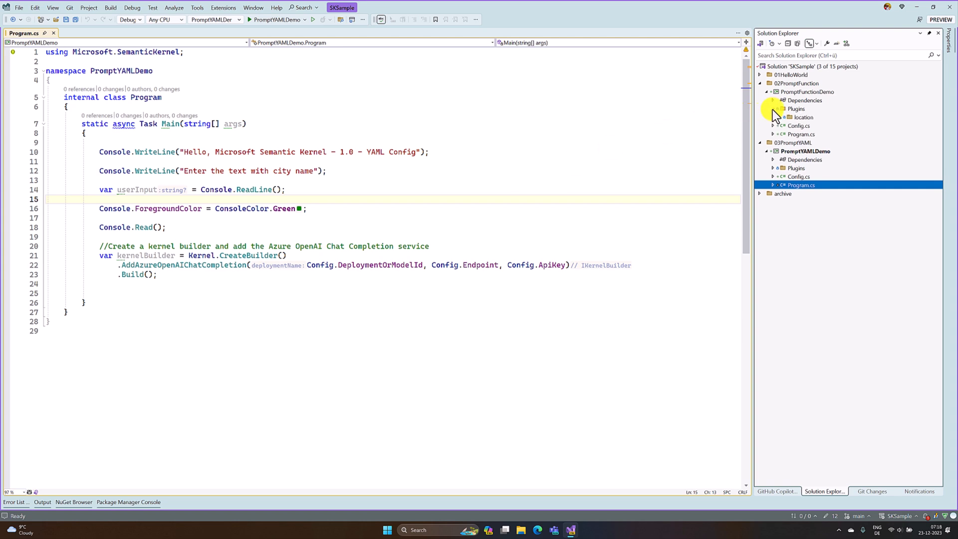
left_click(779, 119)
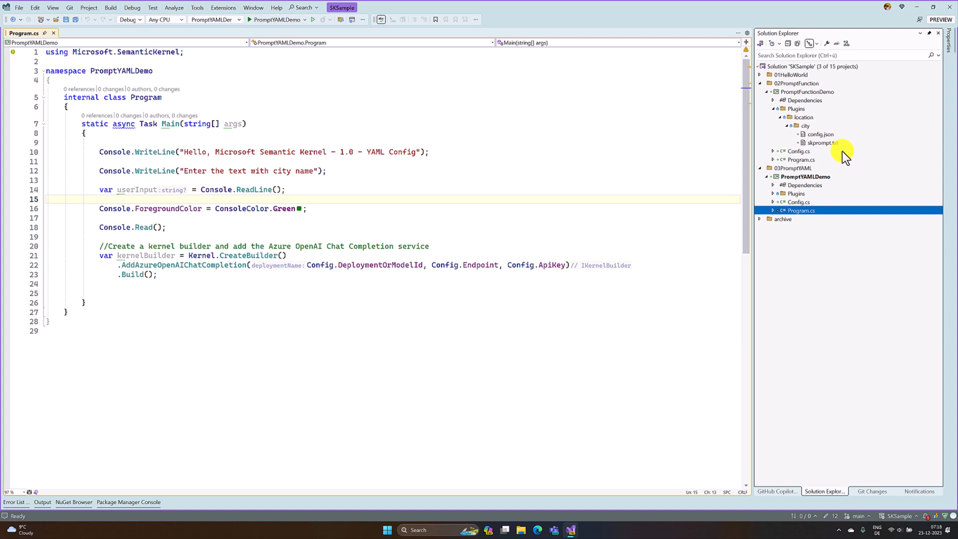
Open city.yaml from PromptYAMLDemo > Plugins > Yaml in the editor
left_click(773, 91)
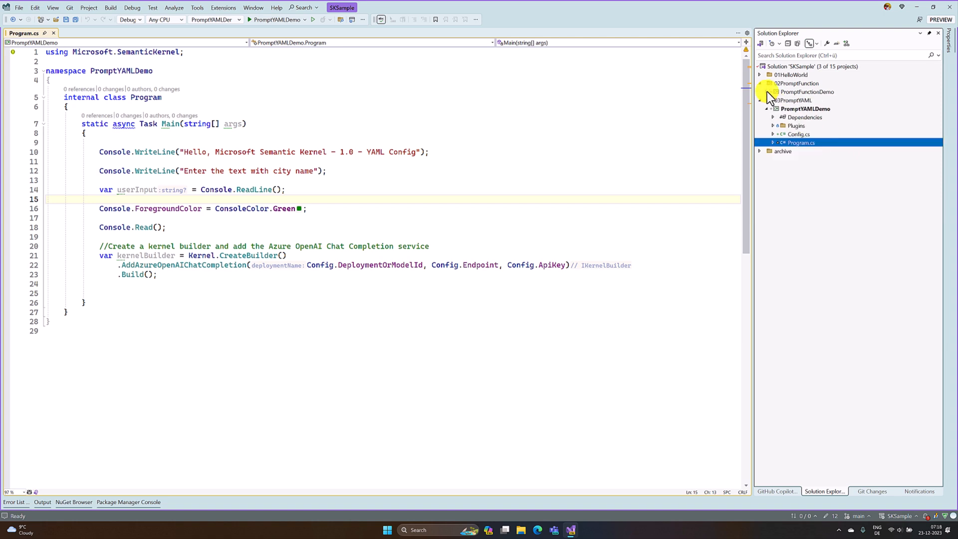
left_click(773, 126)
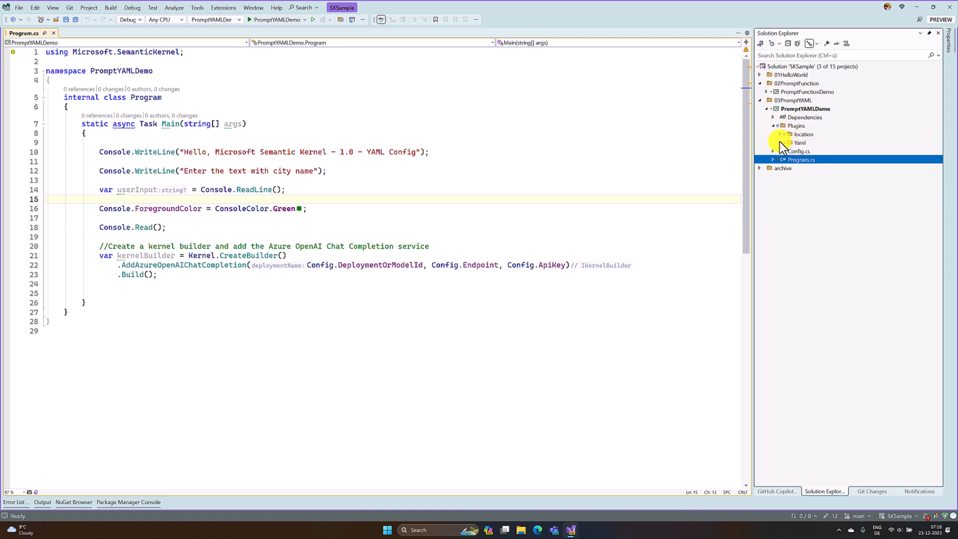
left_click(779, 142)
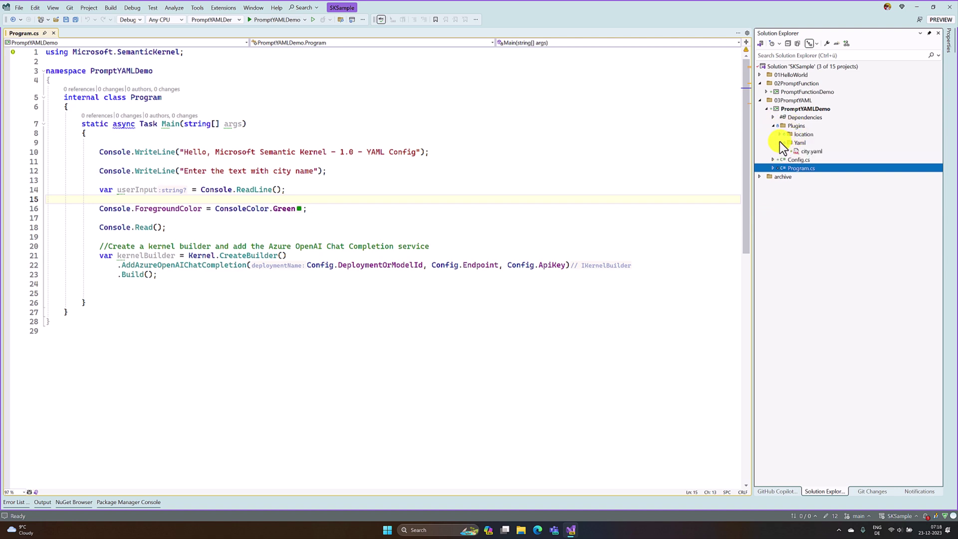
left_click(812, 152)
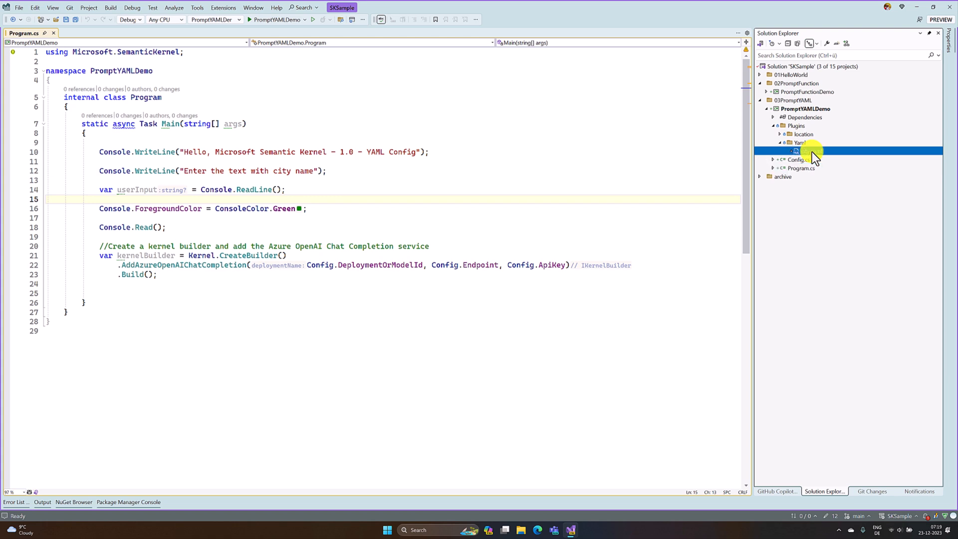
double_click(812, 151)
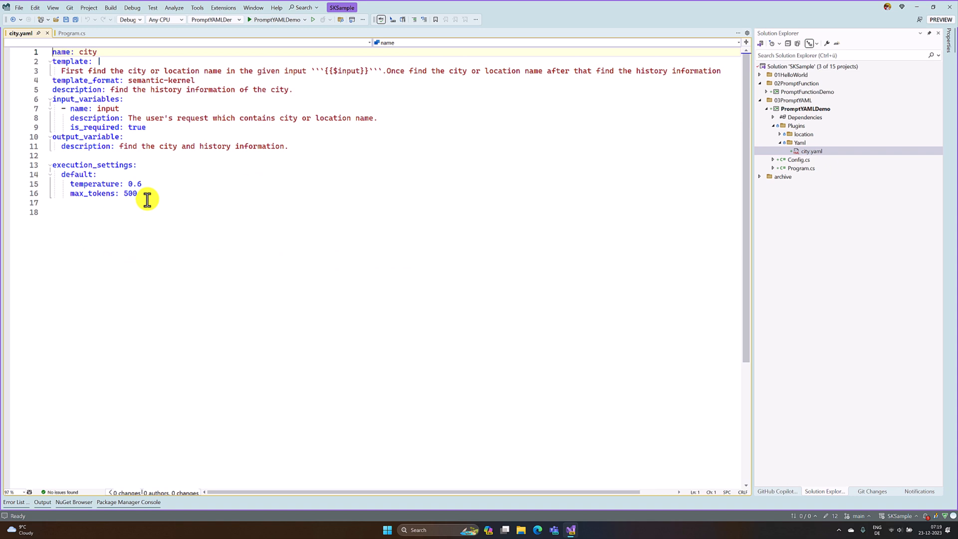
left_click(53, 51)
left_click(767, 92)
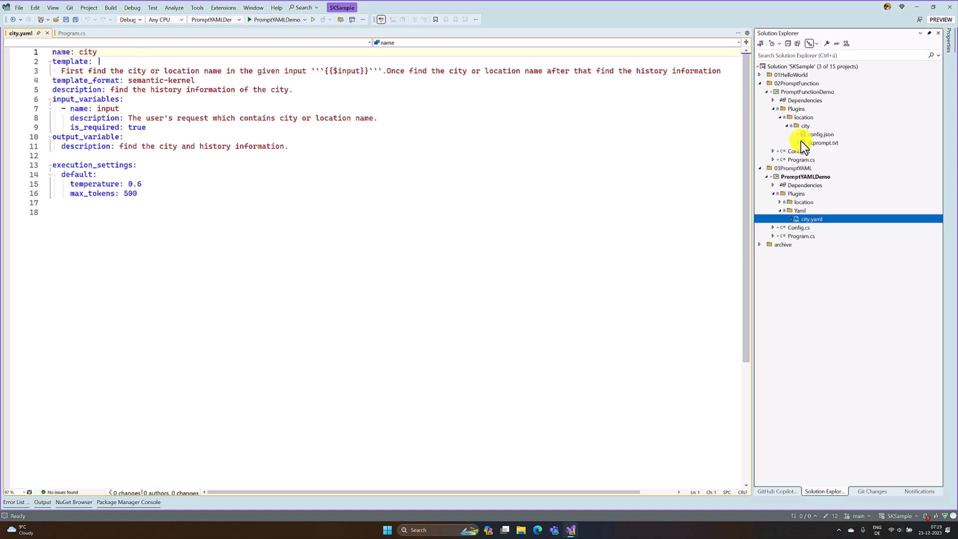
View the old plugin's skprompt.txt and config.json, comparing the description entry with city.yaml
left_click(772, 108)
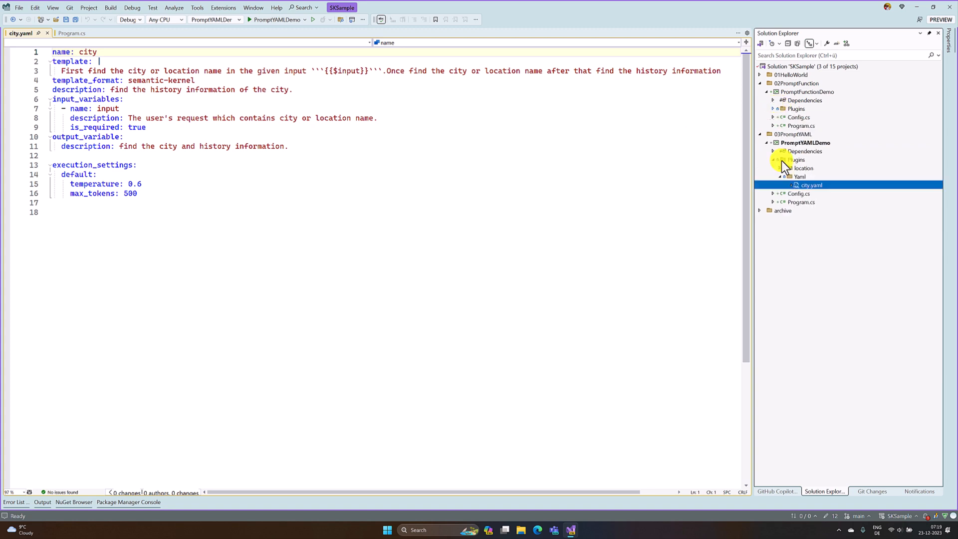
left_click(773, 109)
left_click(814, 142)
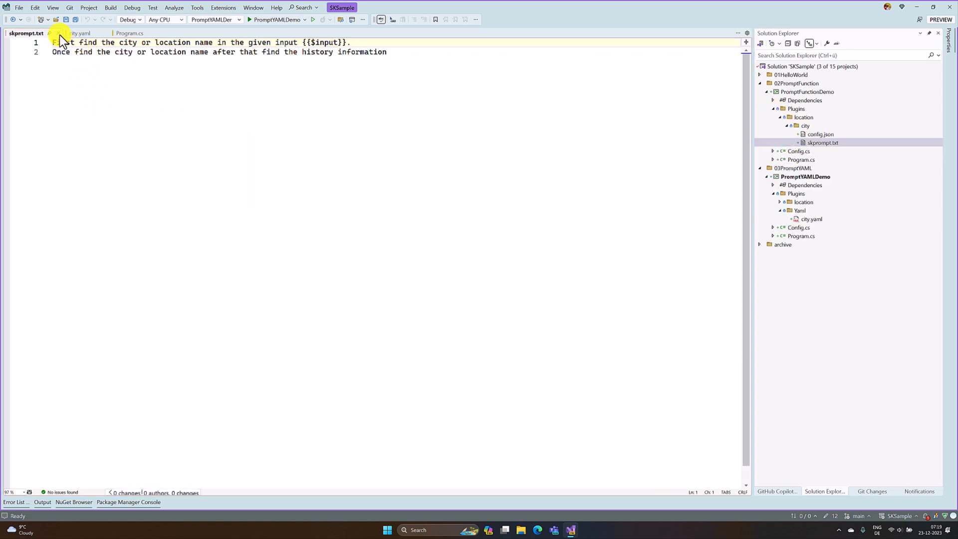
left_click(60, 34)
left_click(818, 135)
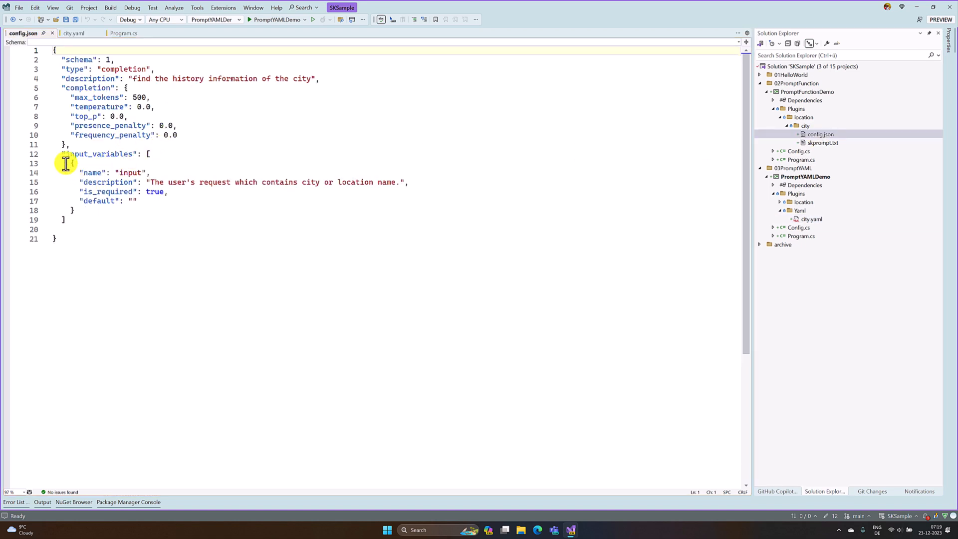
left_click(62, 79)
key("shift+End")
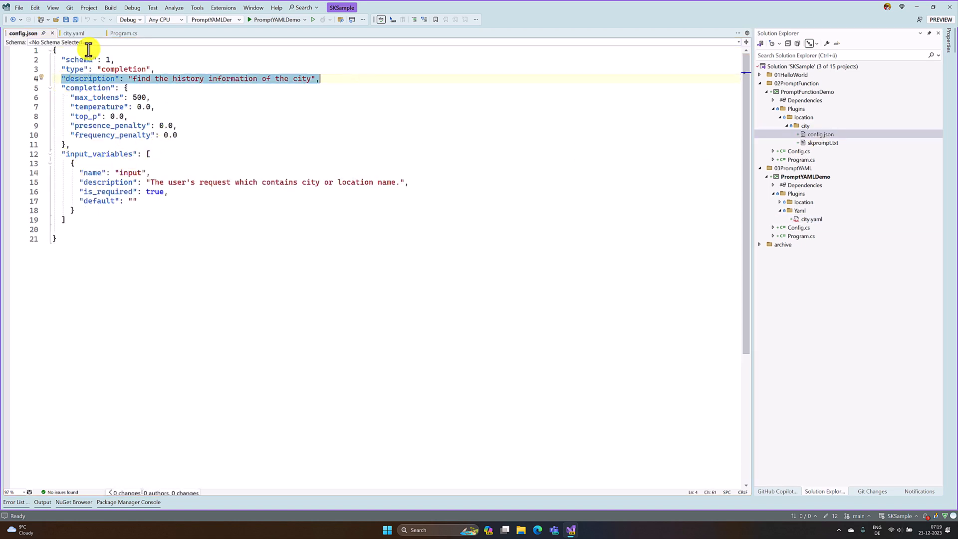
left_click(75, 34)
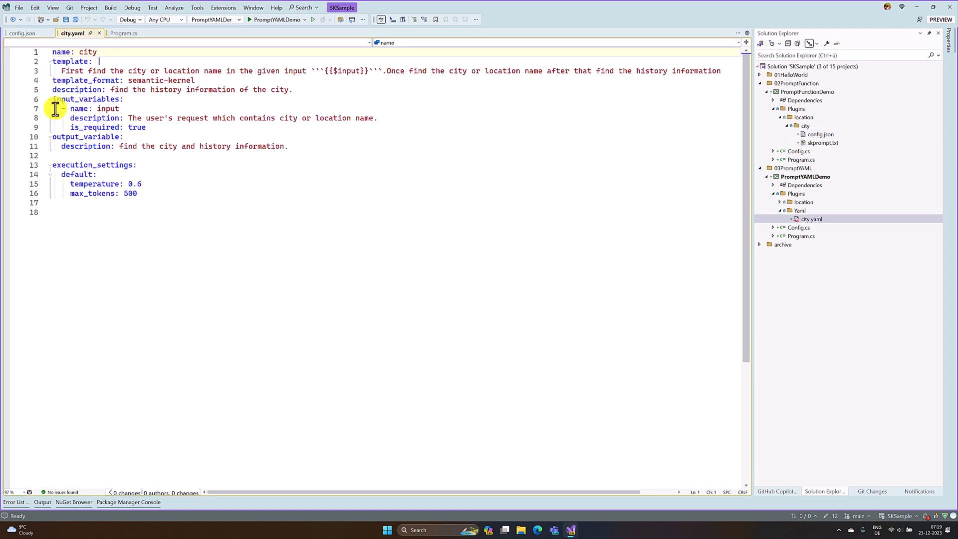
Compare config.json's input_variables and completion settings against the whole city.yaml definition
left_click(25, 35)
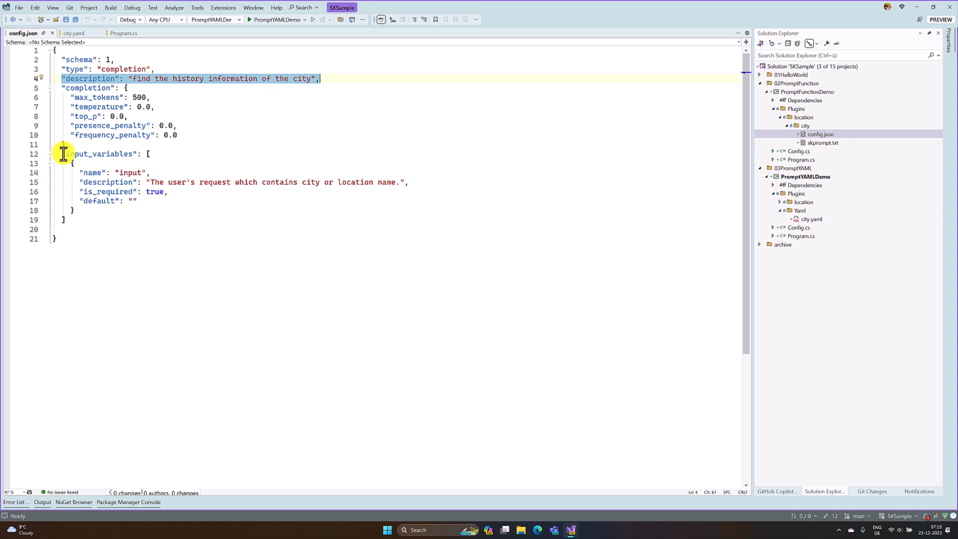
left_click_drag(62, 153, 103, 226)
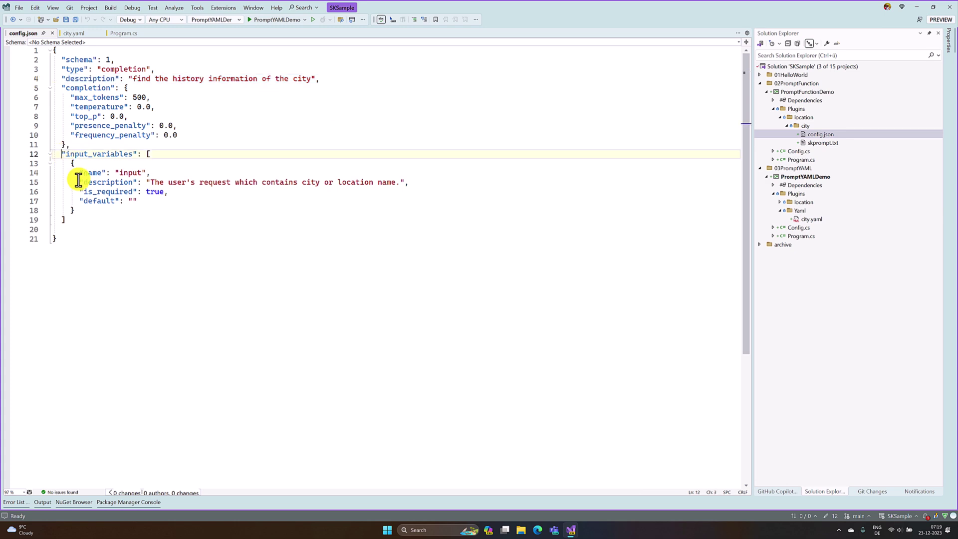
left_click(72, 34)
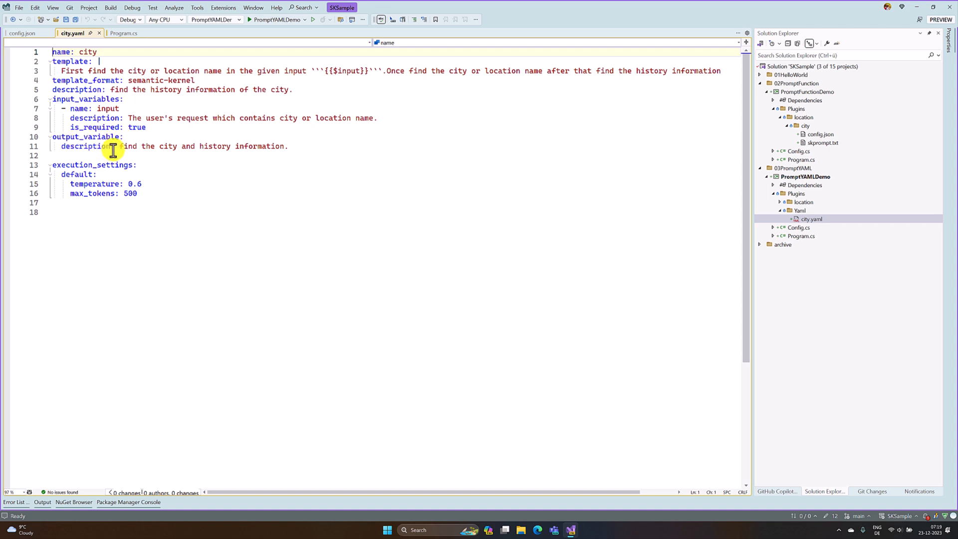
left_click(16, 35)
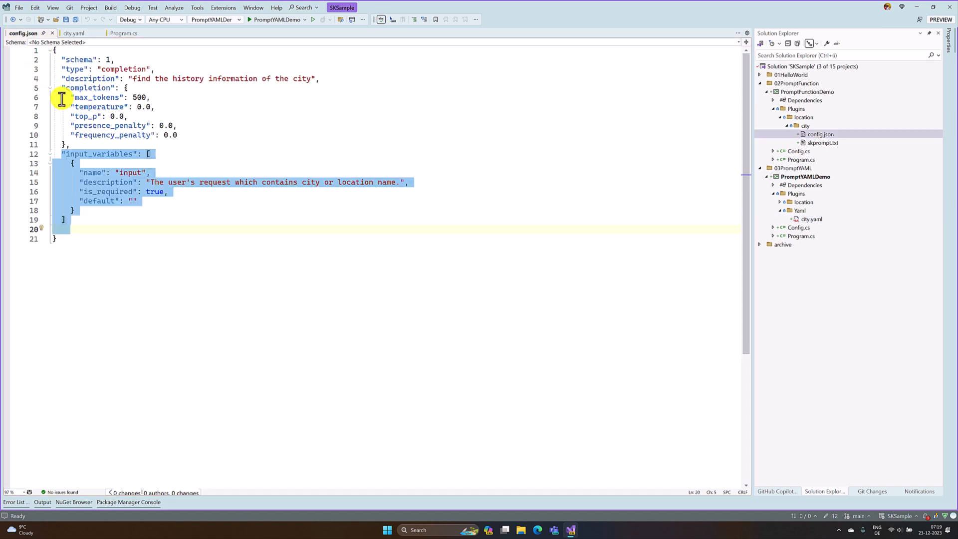
left_click_drag(70, 97, 97, 107)
left_click_drag(178, 126, 178, 134)
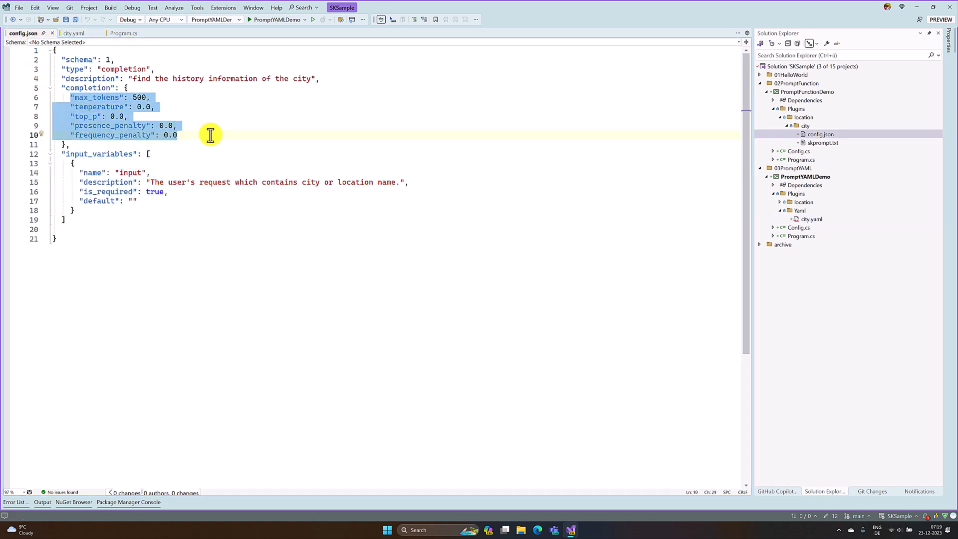
left_click(74, 34)
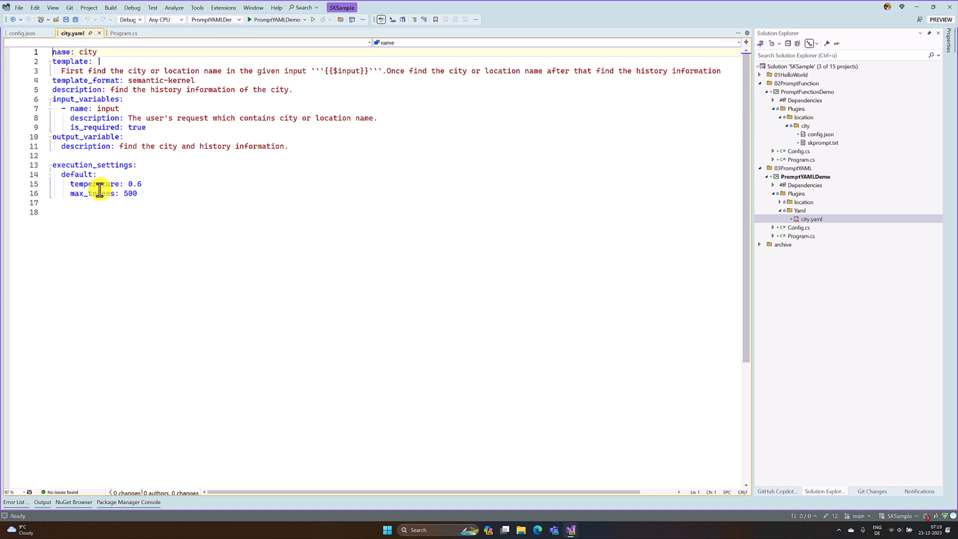
left_click_drag(149, 194, 49, 50)
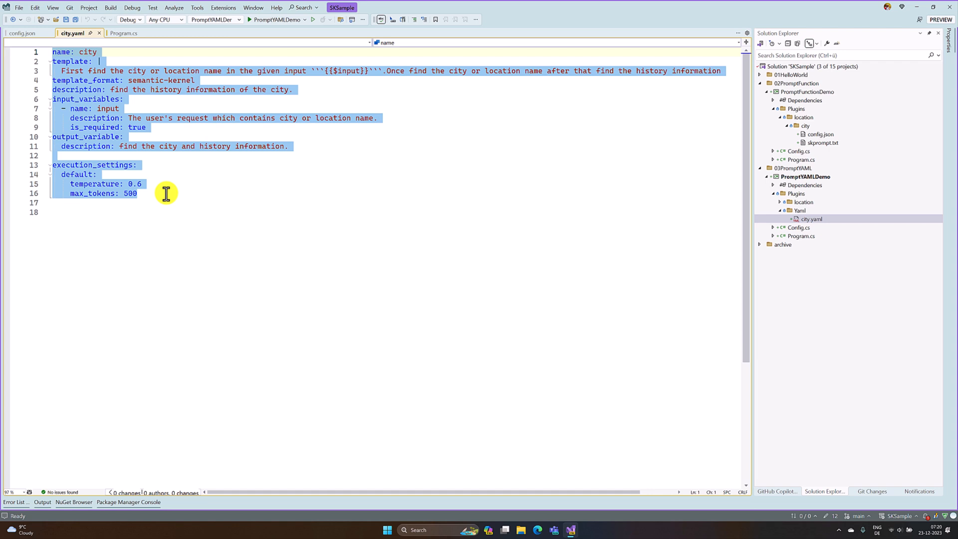
Close config.json and add a blank line below the kernel builder in Program.cs
left_click(122, 31)
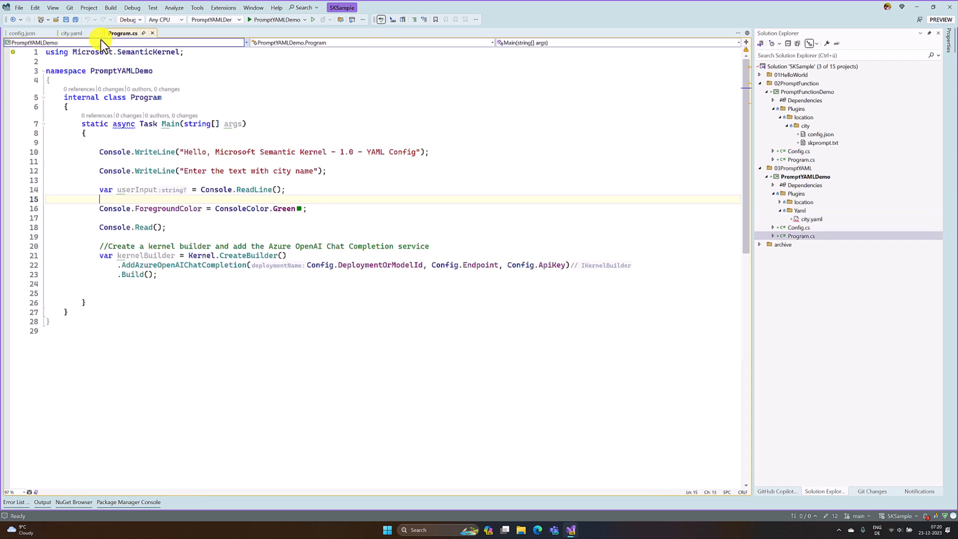
left_click(49, 35)
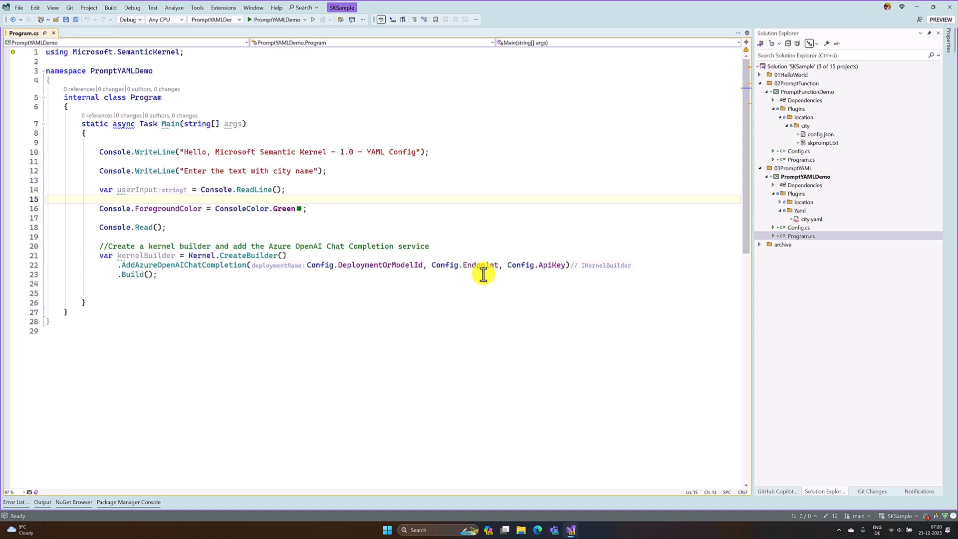
scroll(483, 274, "down", 1)
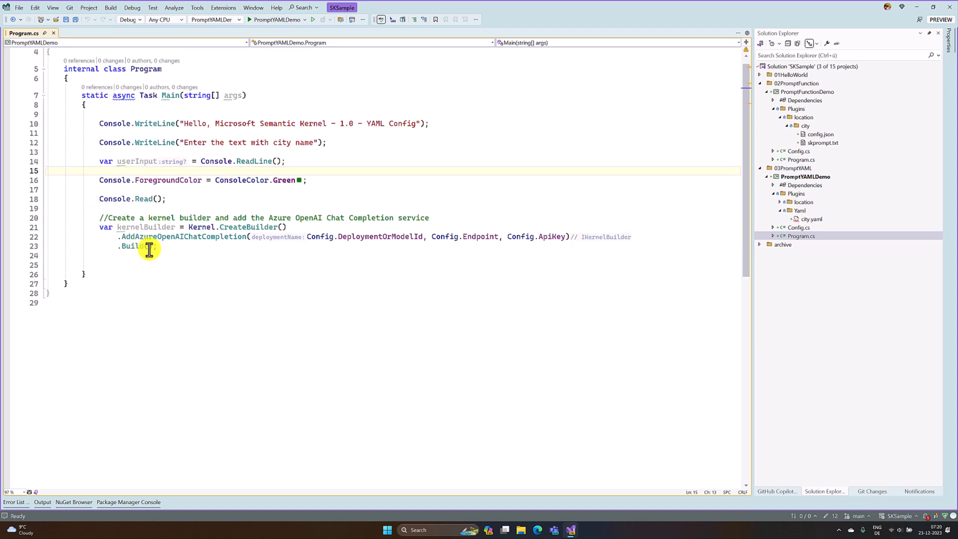
left_click_drag(159, 246, 99, 227)
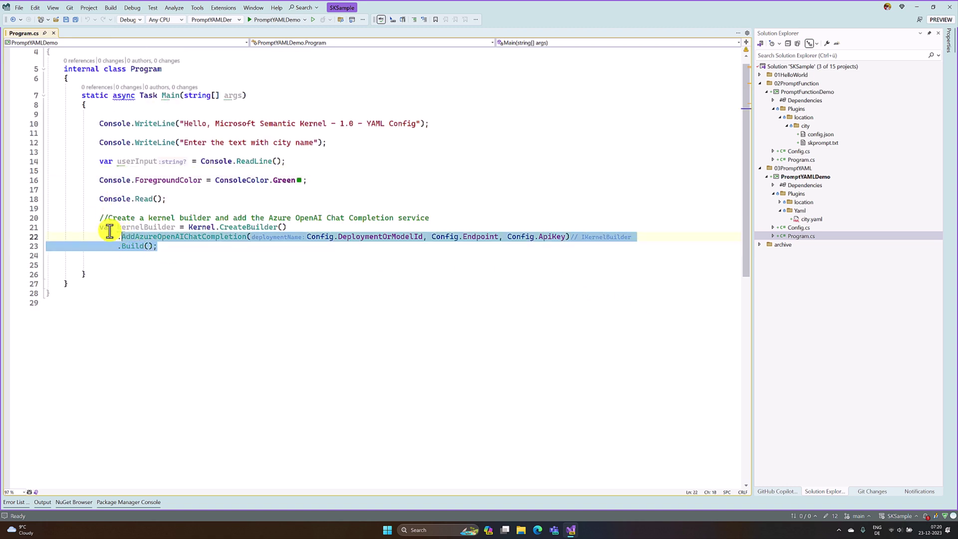
left_click(205, 264)
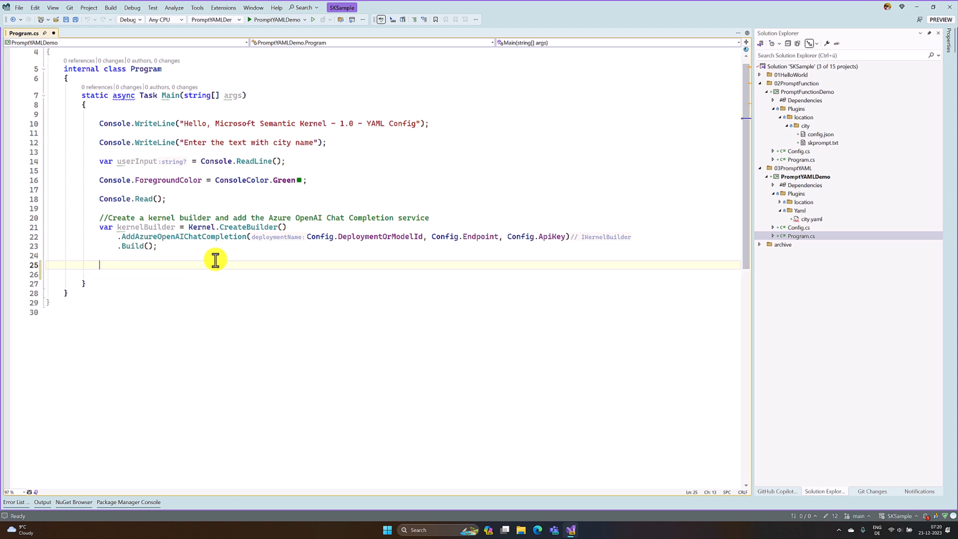
key("Return")
key("Up")
Collapse the PromptFunctionDemo and 02PromptFunction projects and return to the empty line 25
left_click(771, 91)
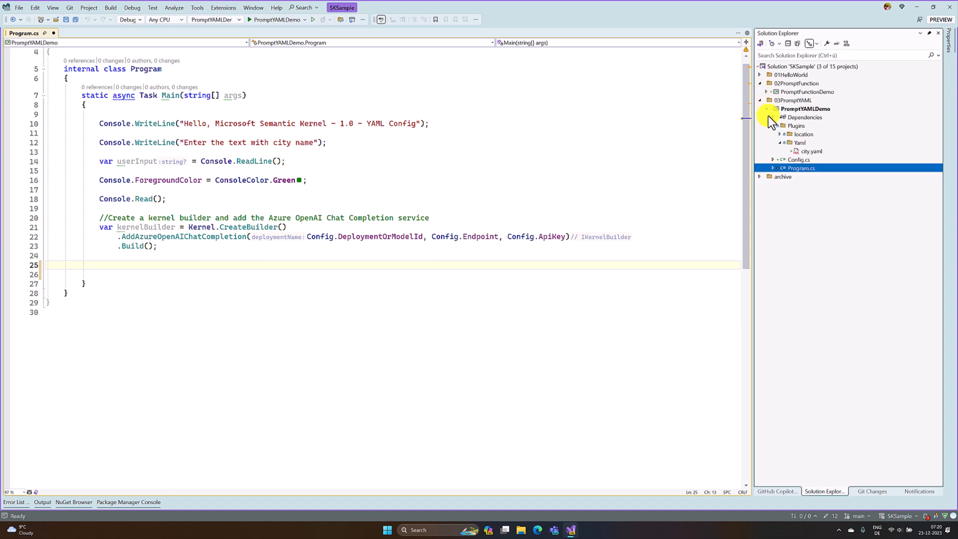
left_click(760, 84)
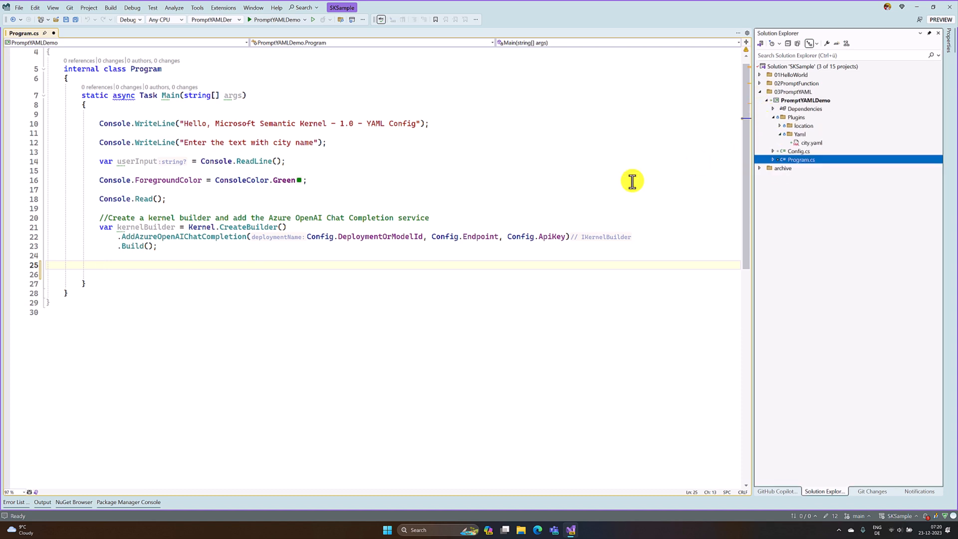
left_click(407, 266)
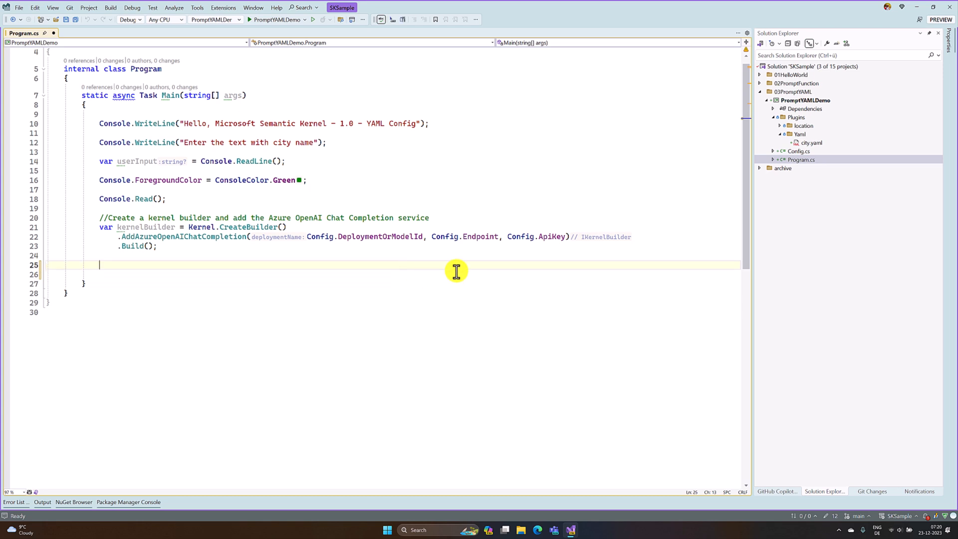
Write var yamlDirectory = Path.Combine(Directory.GetCurrentDirectory(), "Plugins", "Yaml", ..
key("Return")
type("var ")
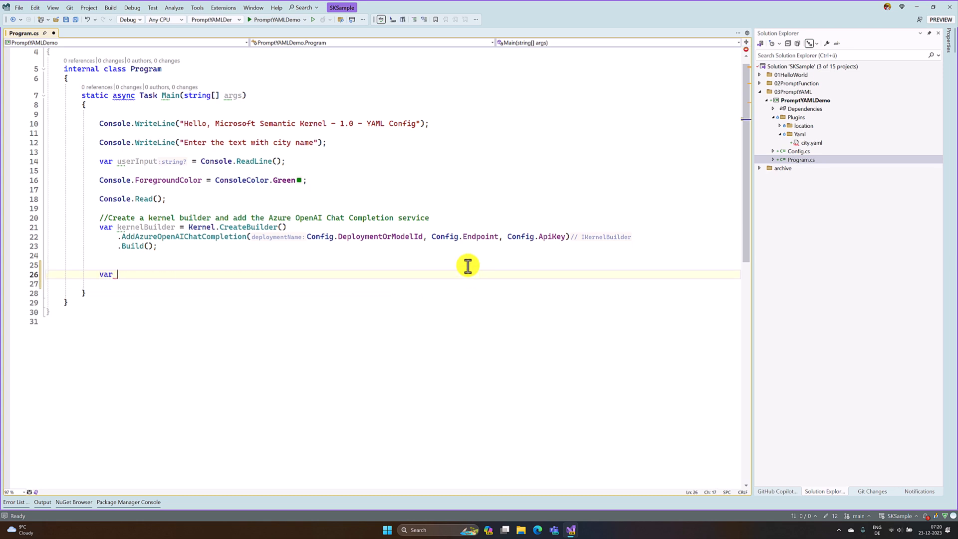
type("yaml")
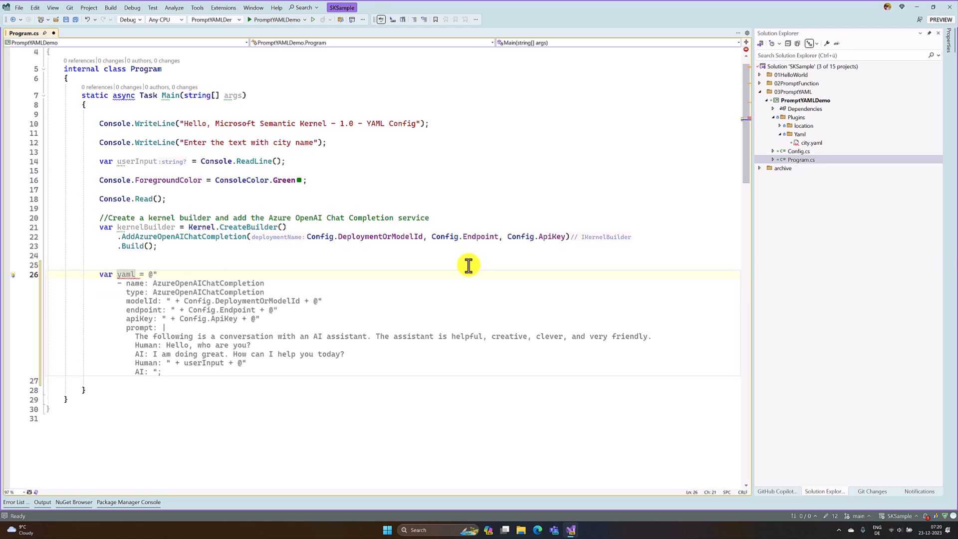
type("D")
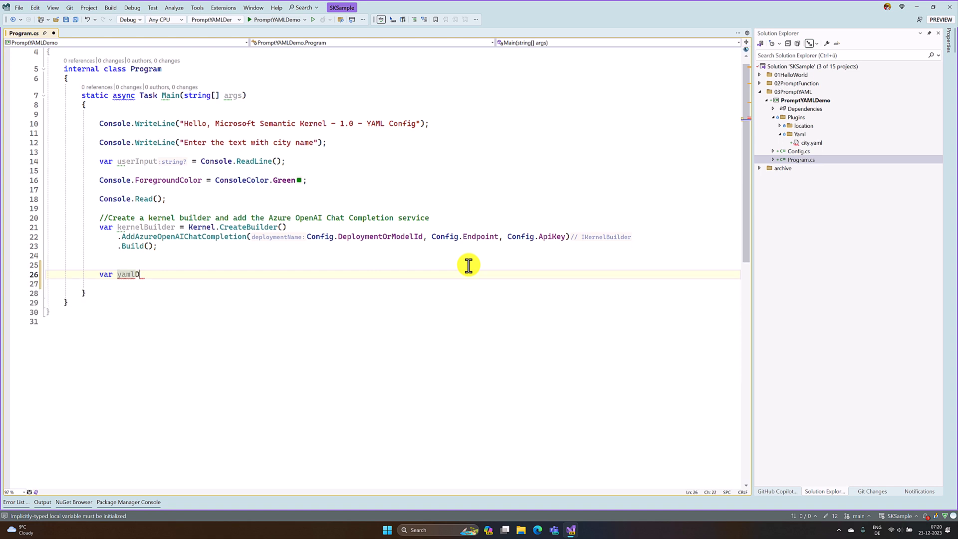
type("irecto")
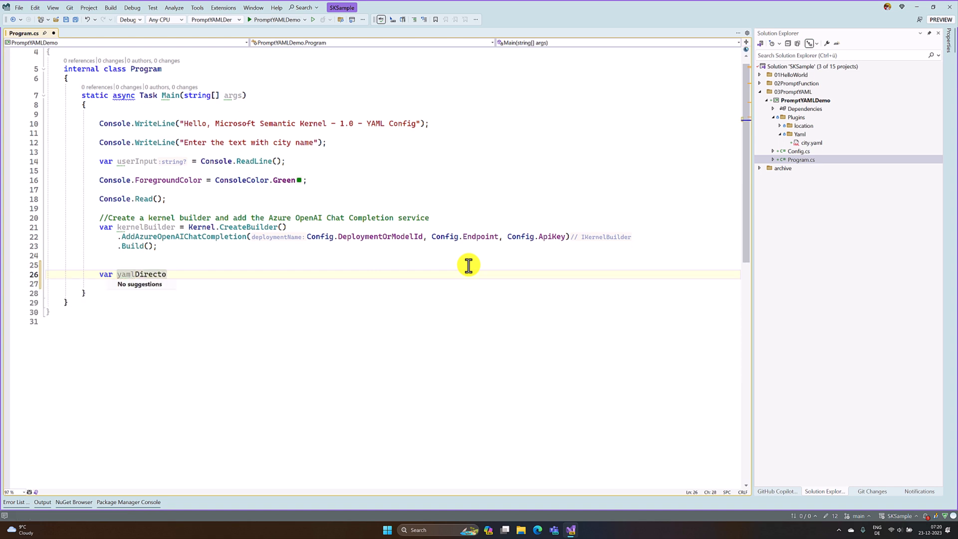
type("ry =")
key("Tab")
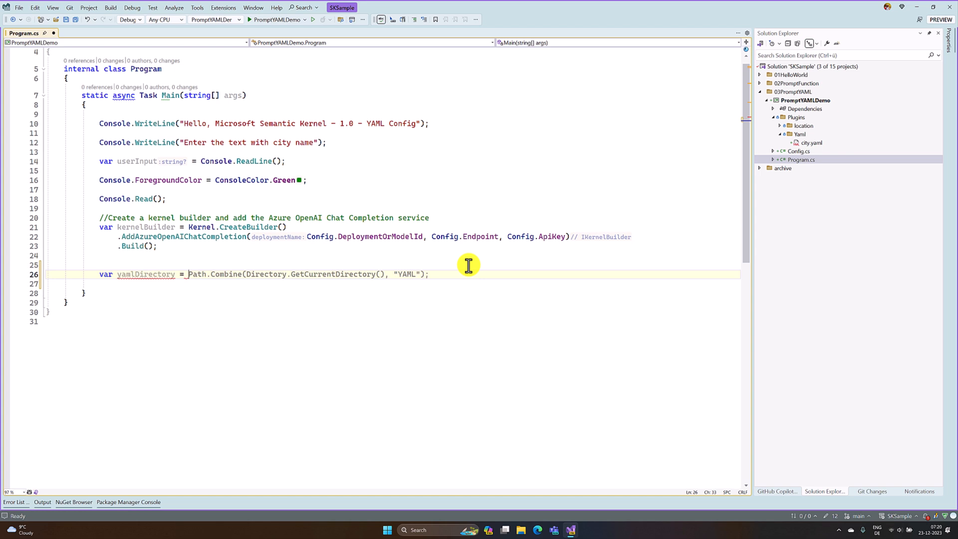
type("Path")
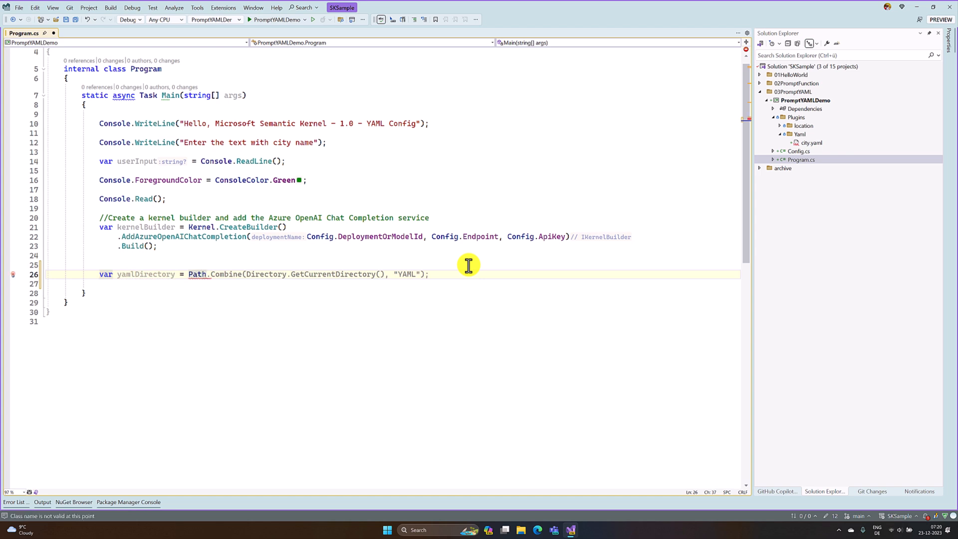
type(".Comb")
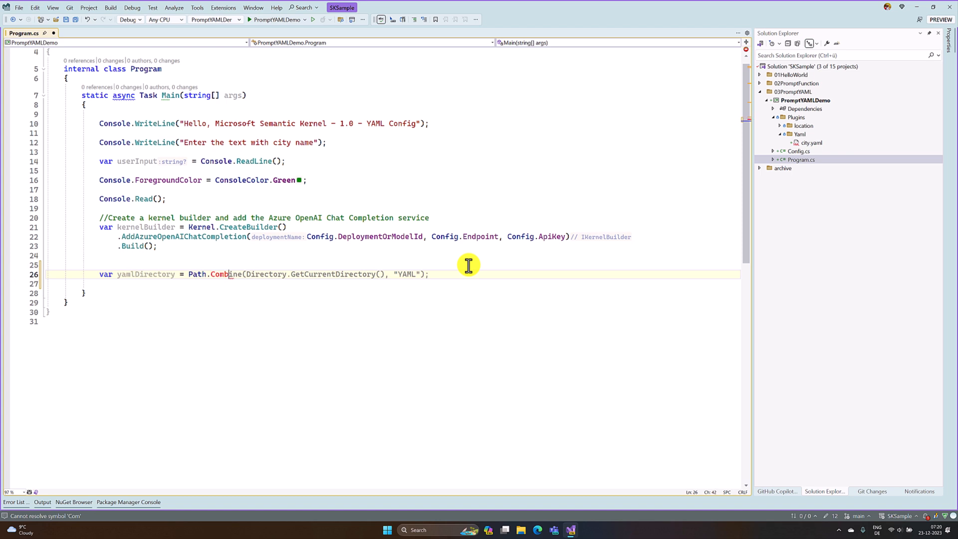
type("ine(")
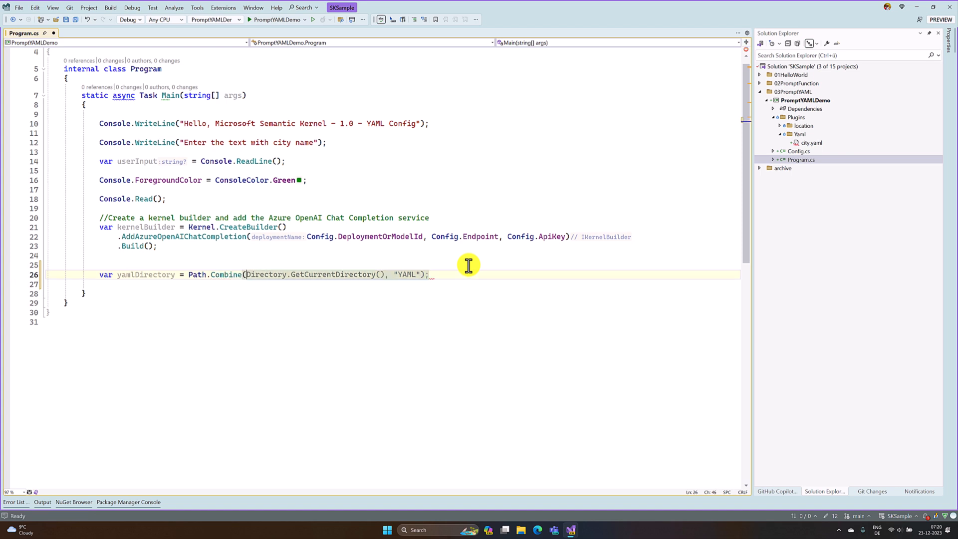
type("Dire")
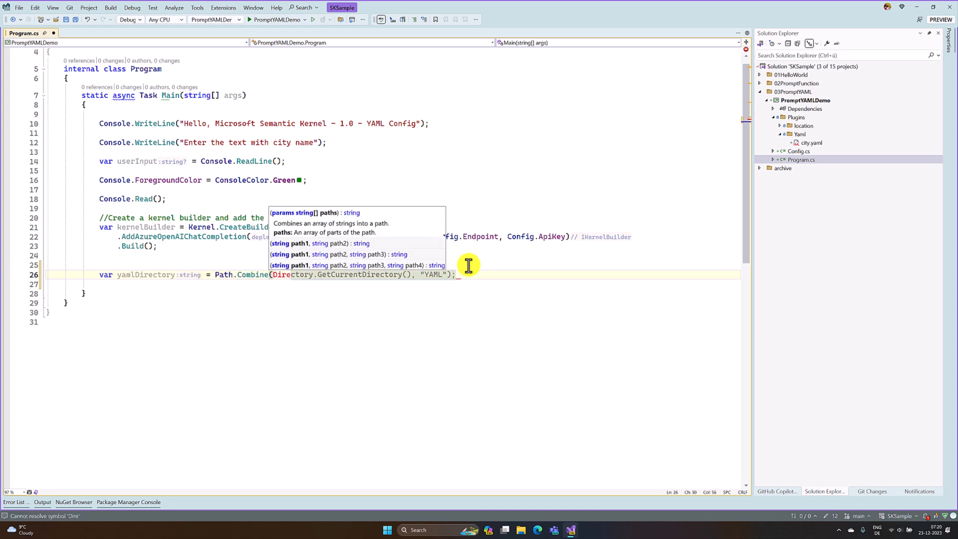
type("ctro")
key("BackSpace")
key("BackSpace")
type("or")
type("y.Get")
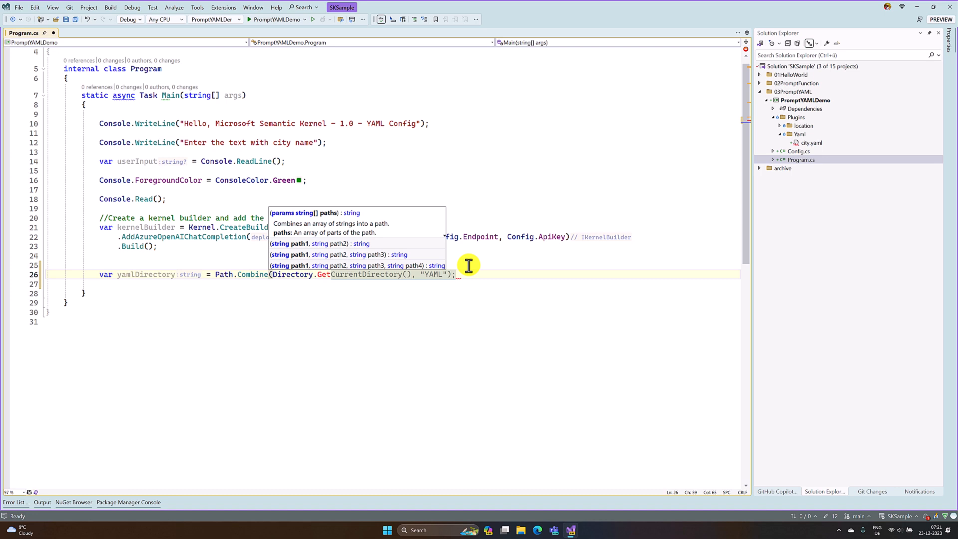
type("Cu")
type("rrentDi")
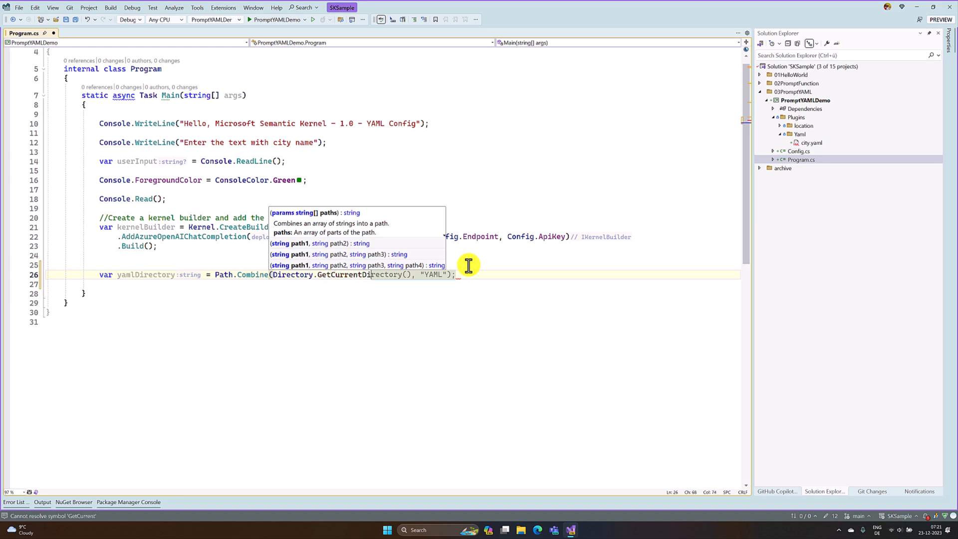
type("recto")
type("ry()")
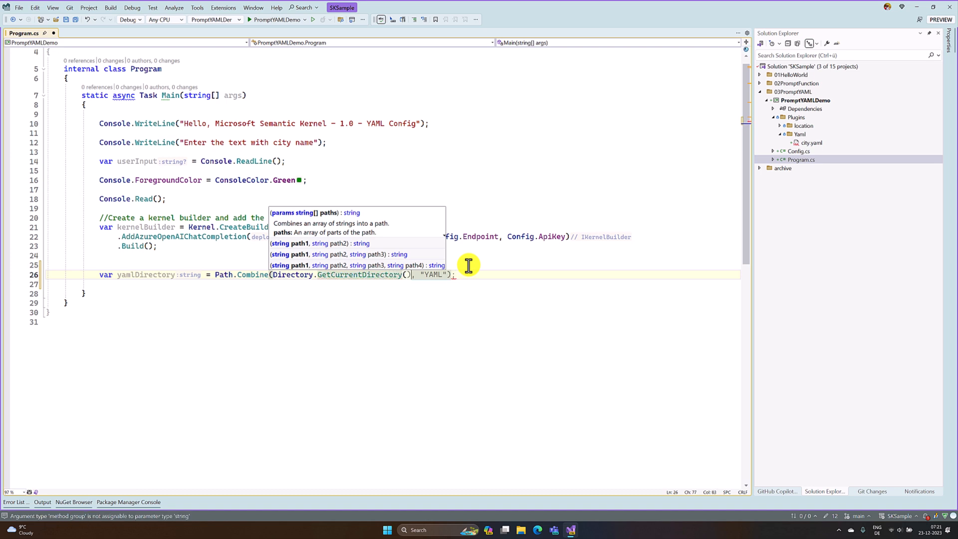
type(",\"YAML\");\")")
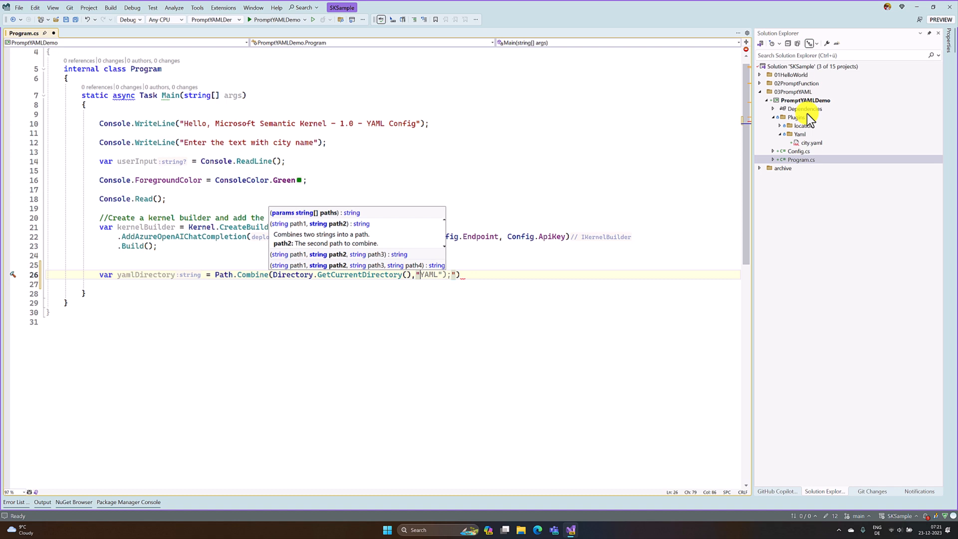
key("BackSpace")
key("BackSpace")
key("BackSpace")
type("Plugins")
type("ins")
key("Delete")
key("Delete")
key("Delete")
type(",")
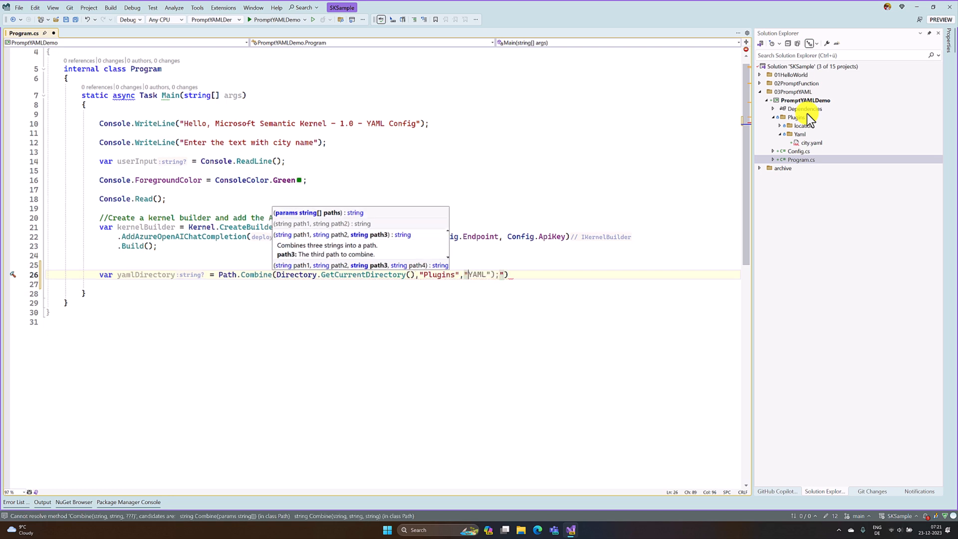
type("\"")
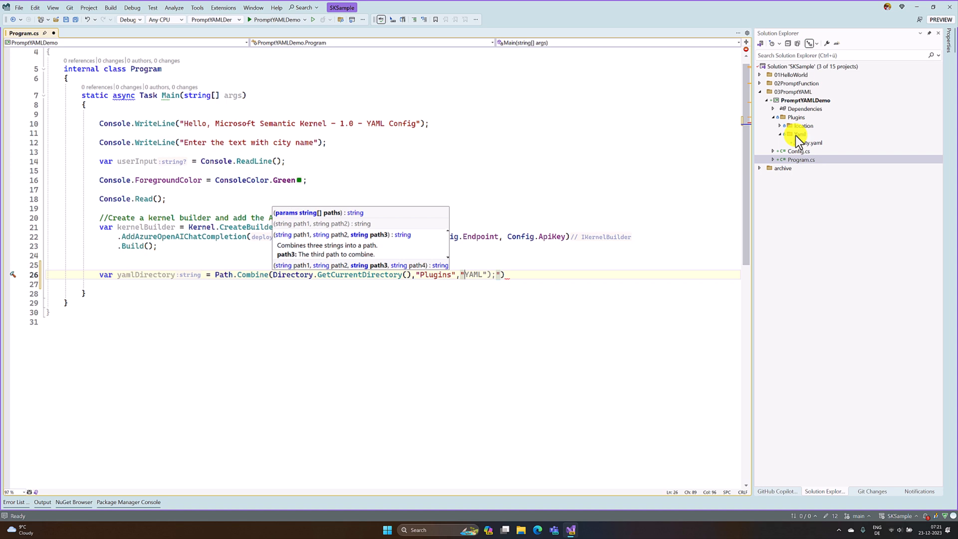
type("Yaml")
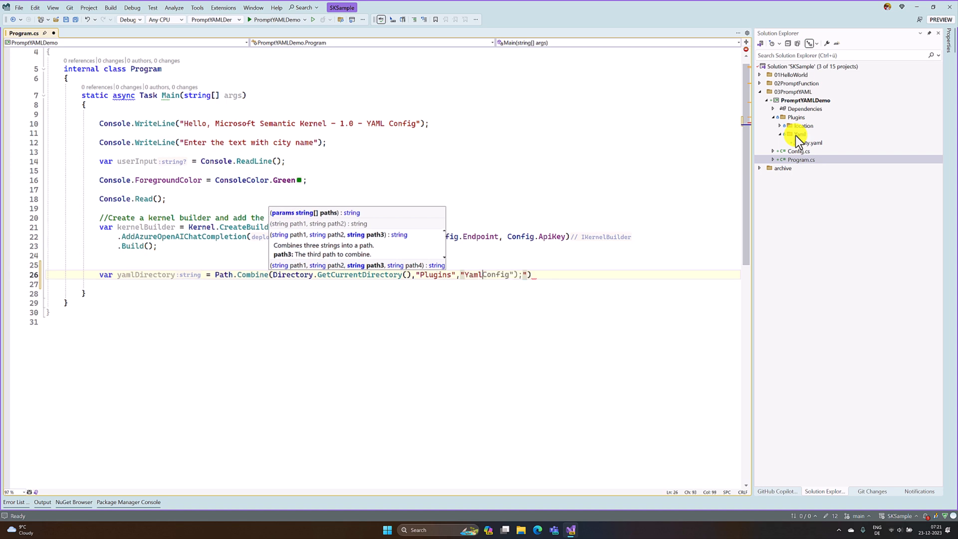
type("\",\"")
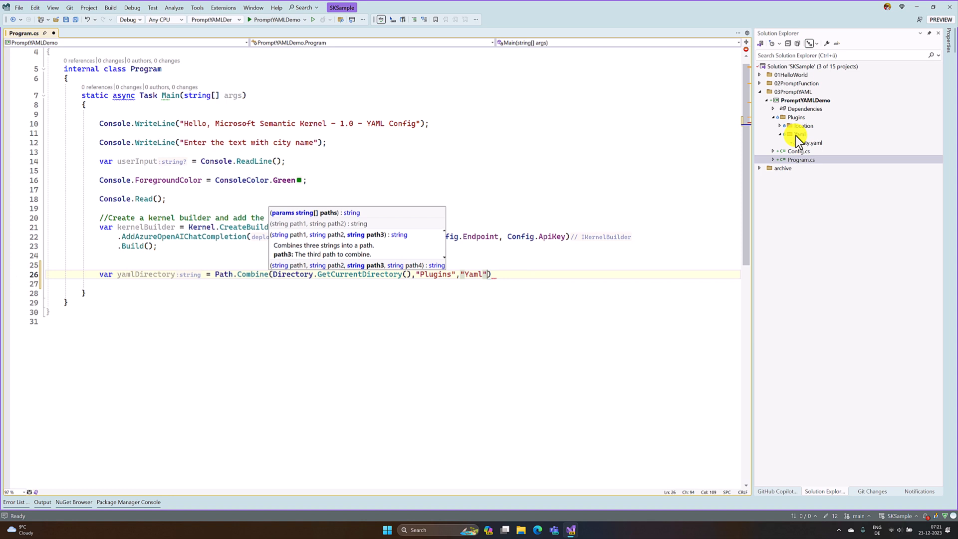
Finish the path with "City.yaml"); and start the var yamlFile = Path.Combine( line
key("Tab")
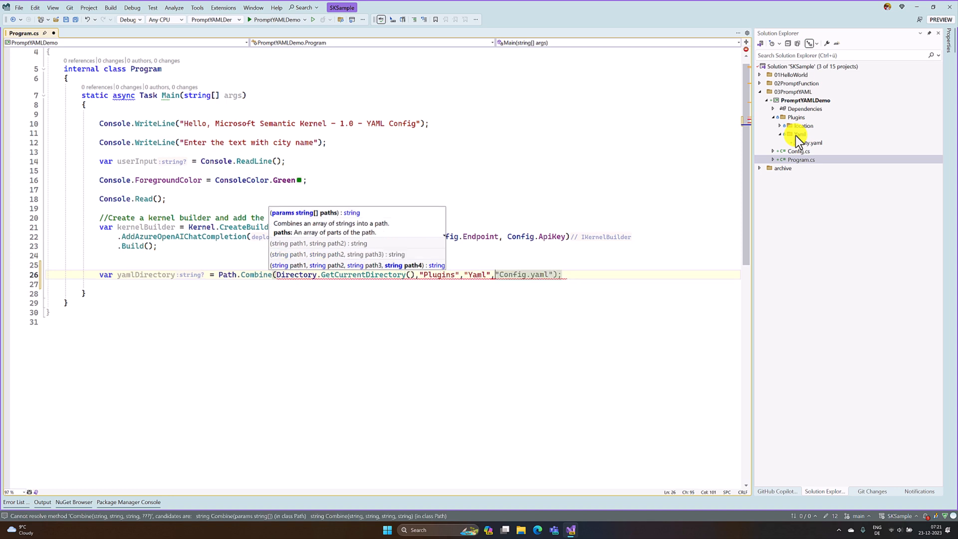
type("\"Config.yaml")
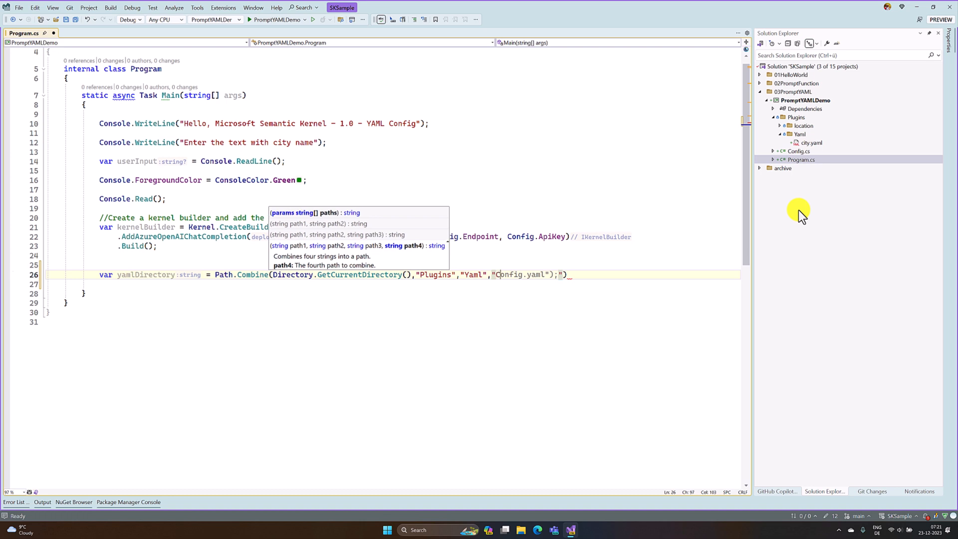
type("CityName")
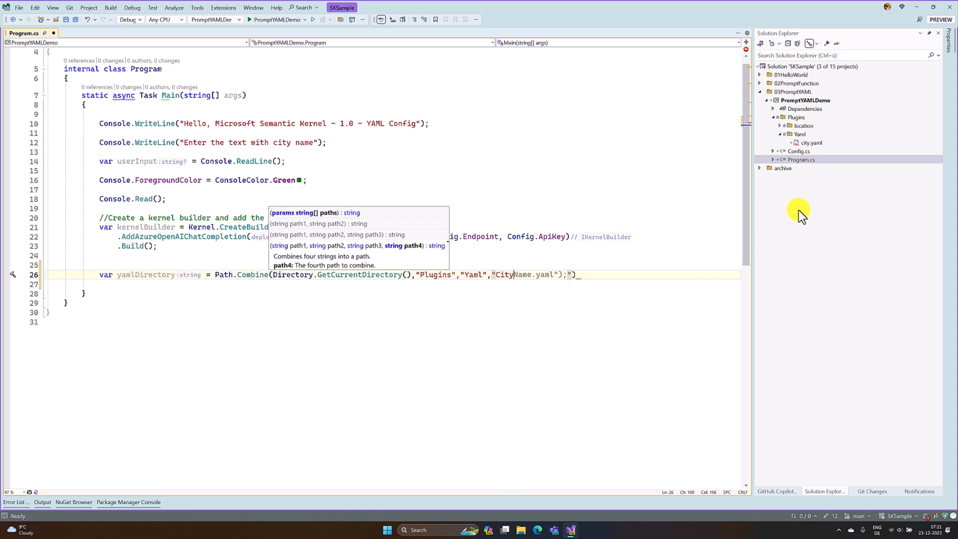
key("Delete")
key("Delete")
key("Delete")
key("End")
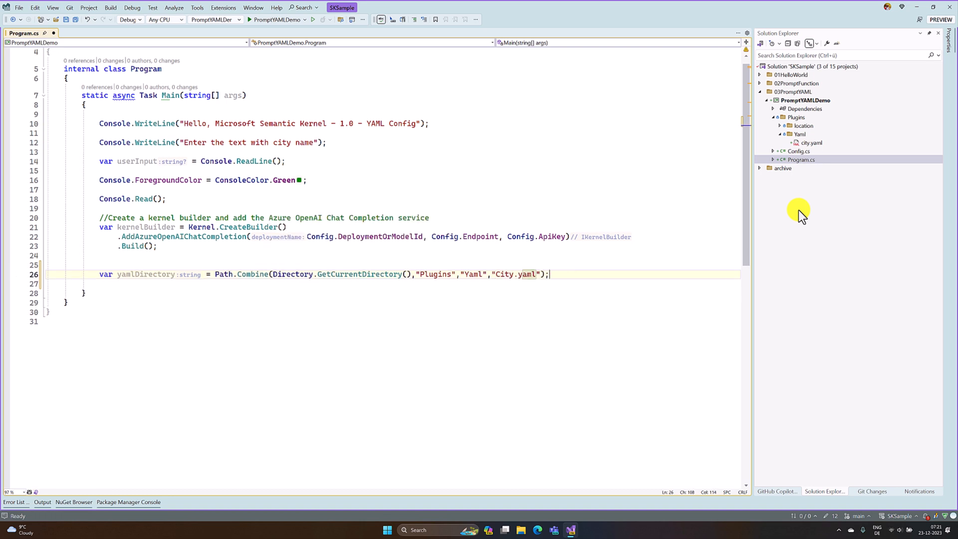
key("Return")
type("var yamlFile = Path.Combine(")
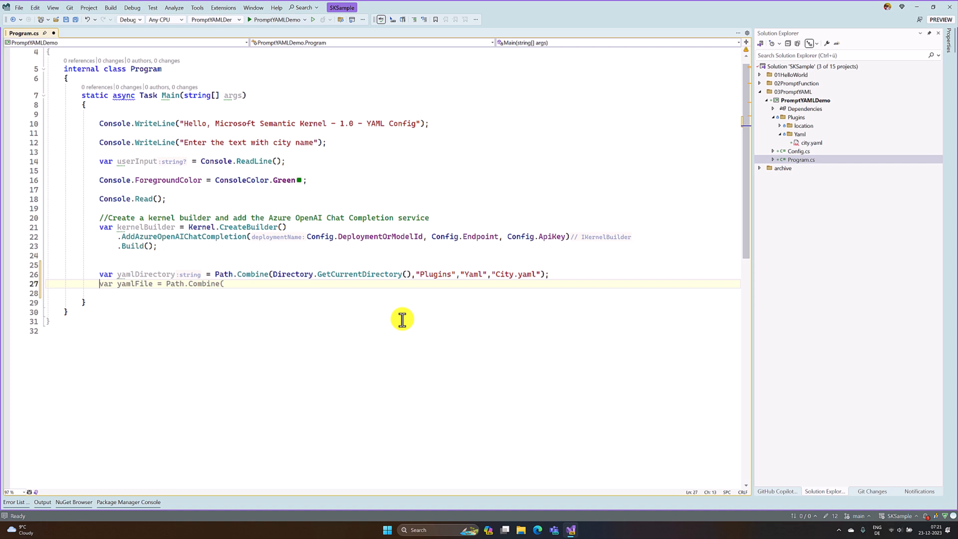
Replace the yamlFile line with var yamlConfig = await File.ReadAllTextAsync(yamlDirectory);
key("Return")
key("Right")
key("Right")
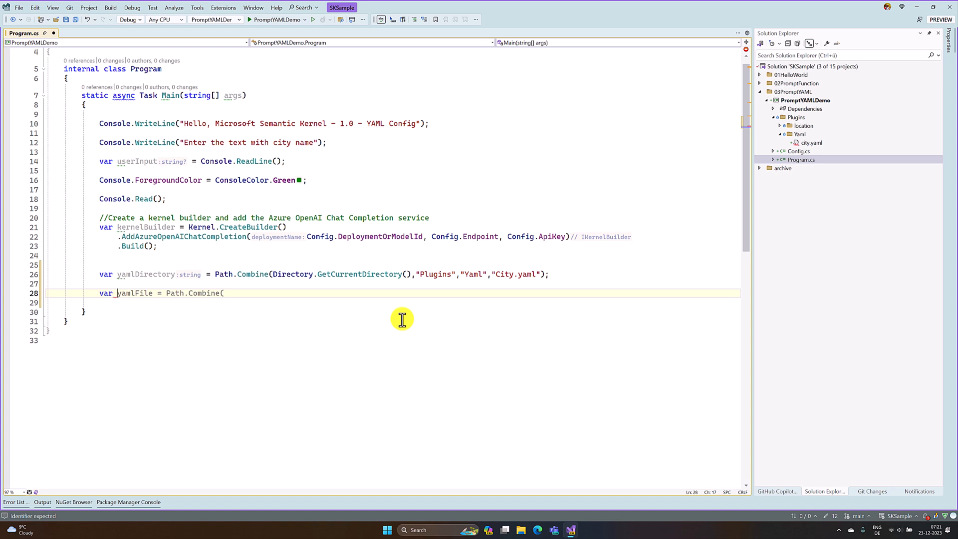
left_click_drag(121, 293, 225, 293)
type("yamlConf")
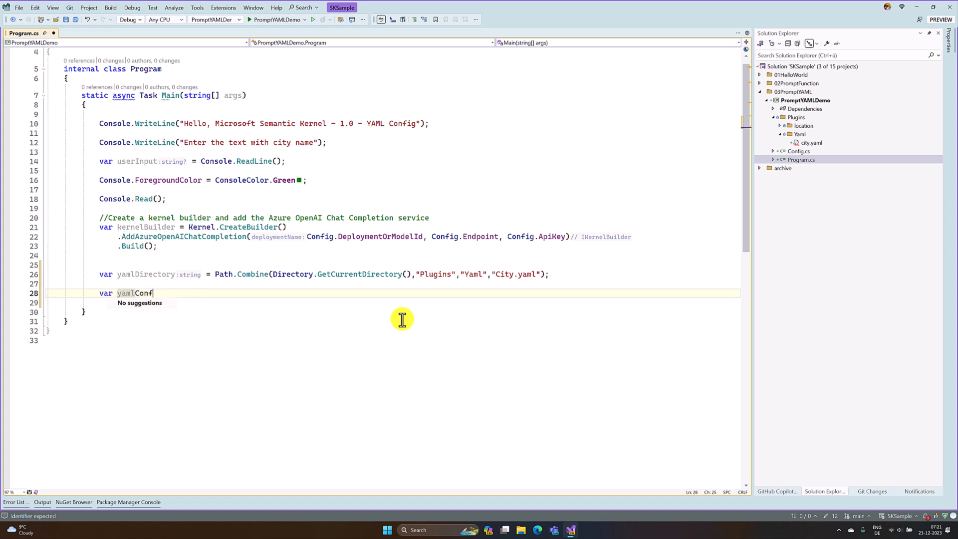
type("ig =")
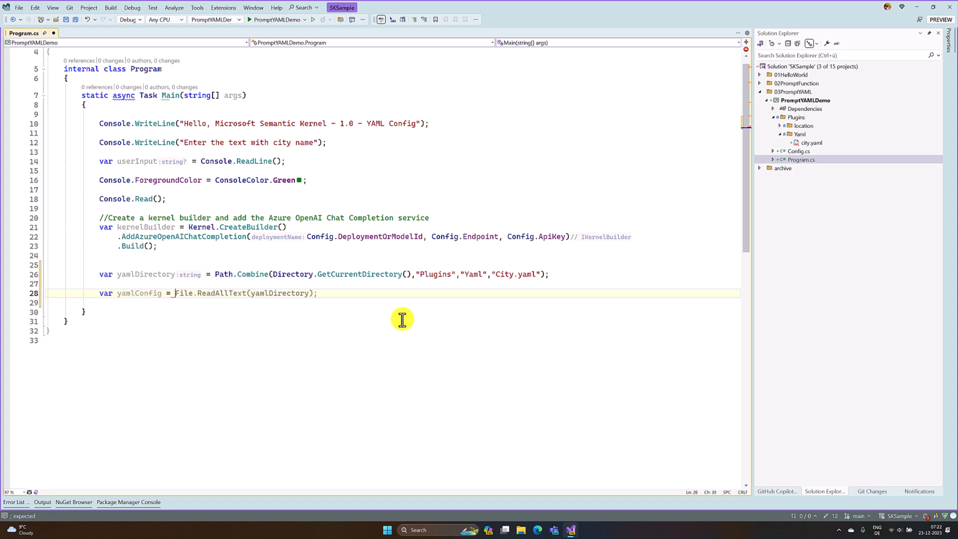
key("Tab")
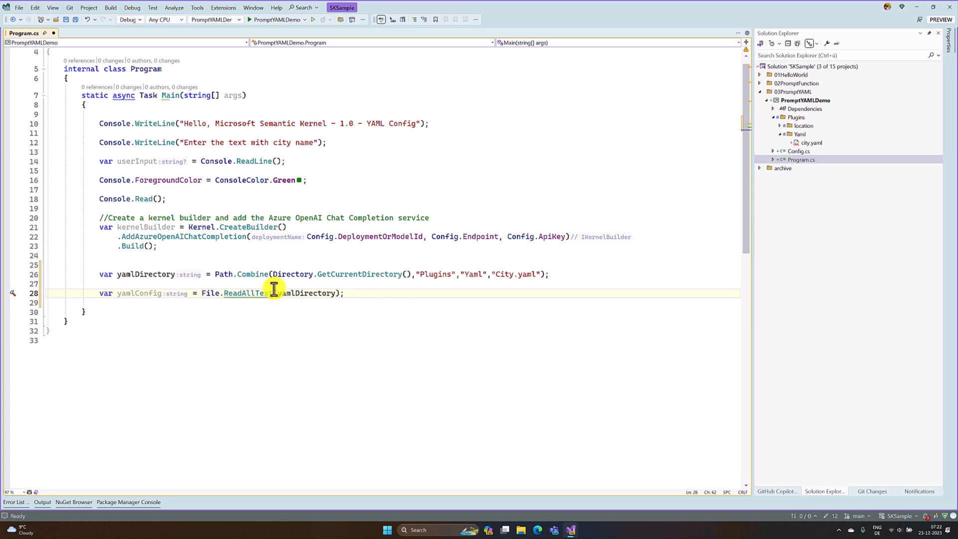
mouse_move(248, 293)
left_click(341, 293)
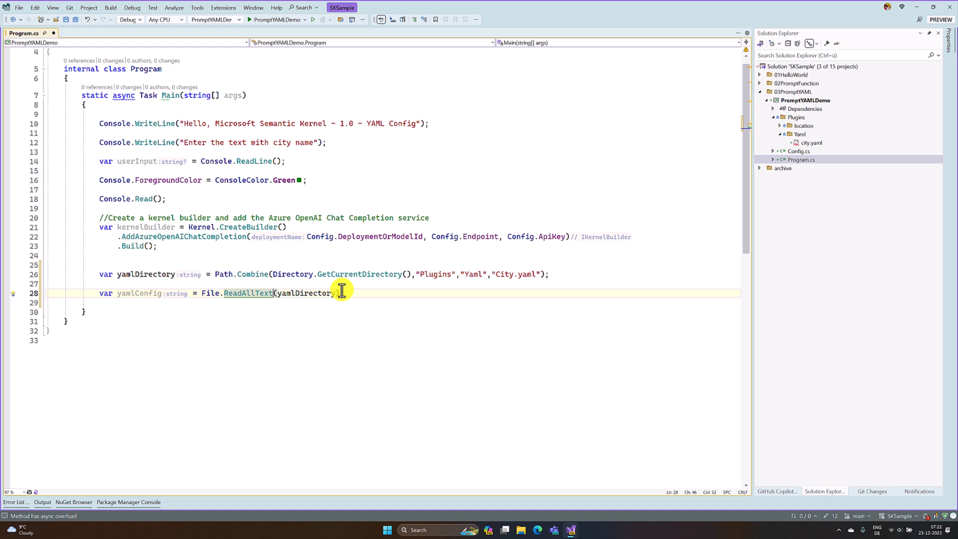
key("Tab")
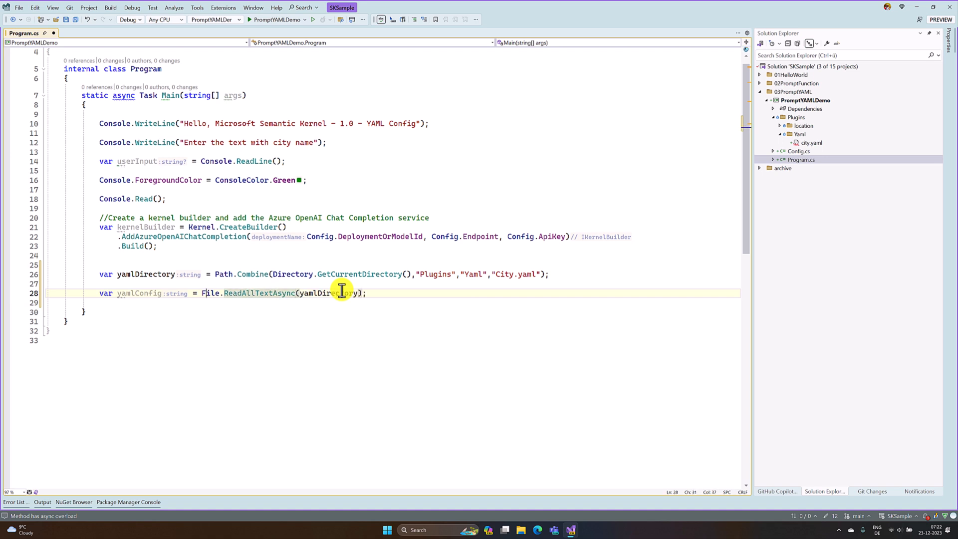
left_click(222, 293)
type("await")
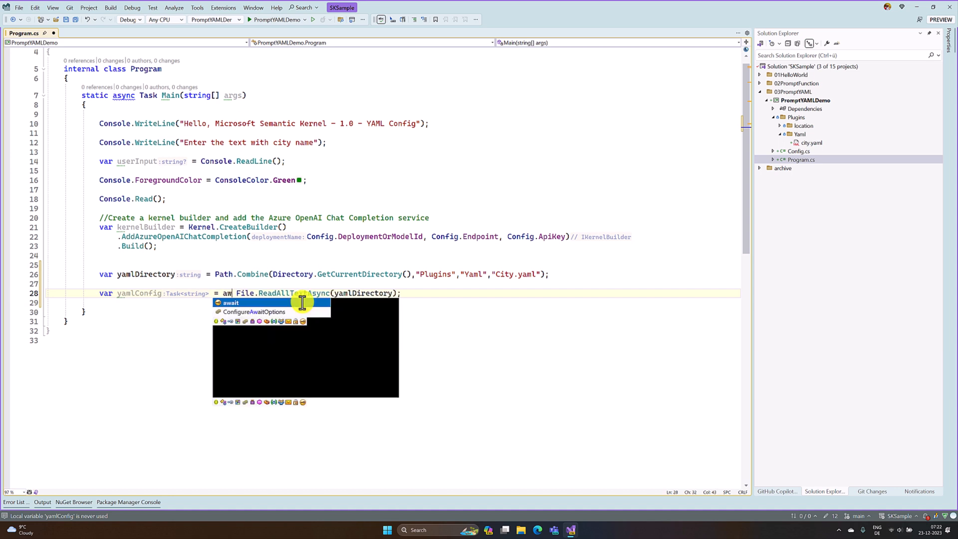
key("End")
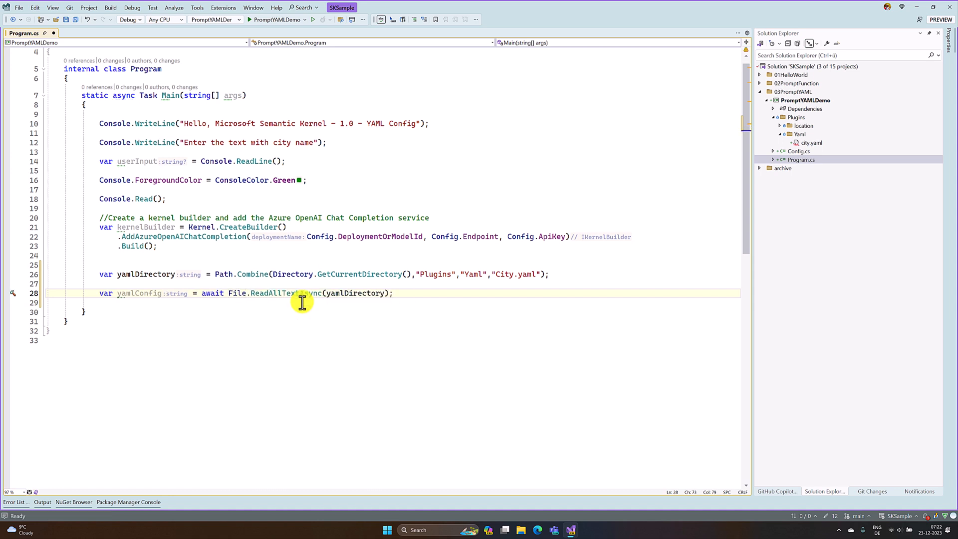
key("Up")
key("Up")
key("Up")
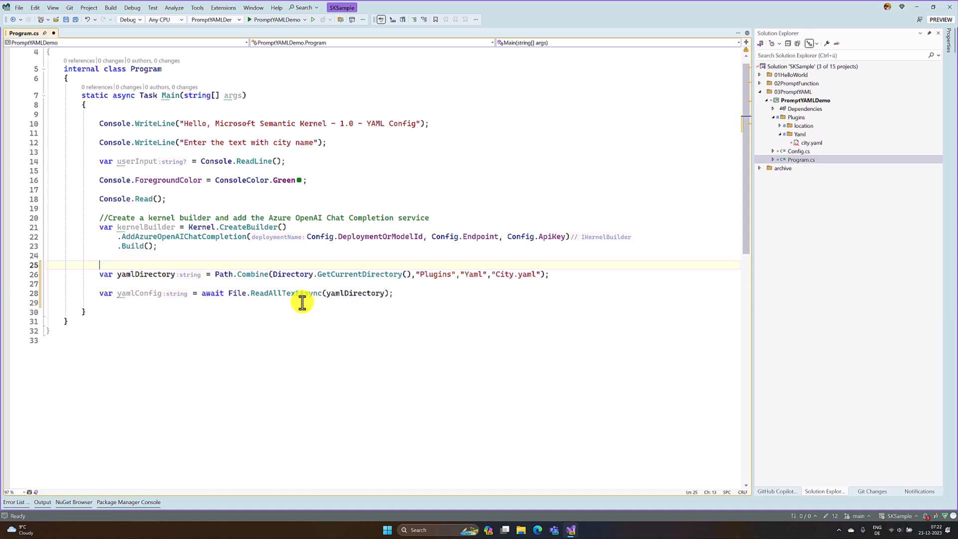
Add the '//Read the YAML config file' comment above yamlDirectory and blank lines below yamlConfig
key("Return")
type("//")
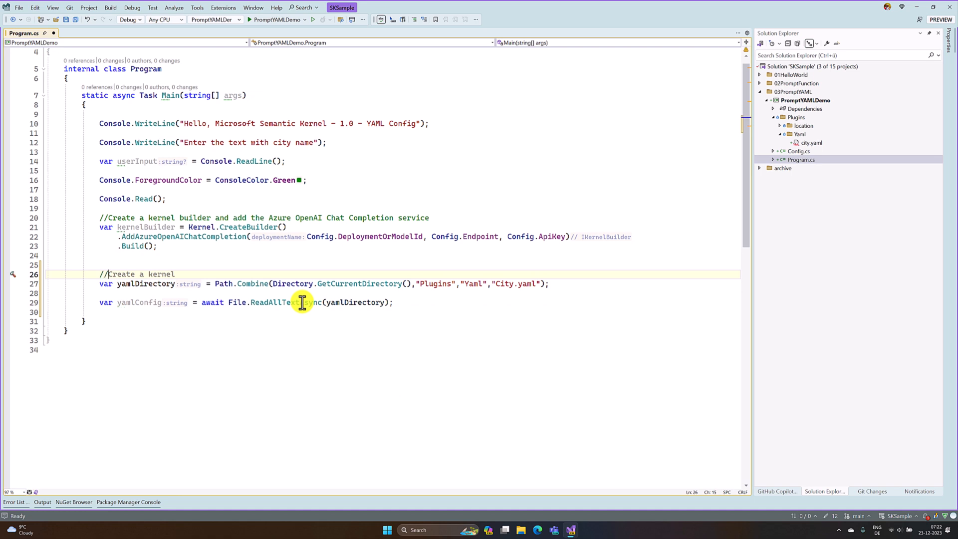
type("Read")
key("Tab")
key("Down")
key("Down")
key("Down")
key("Down")
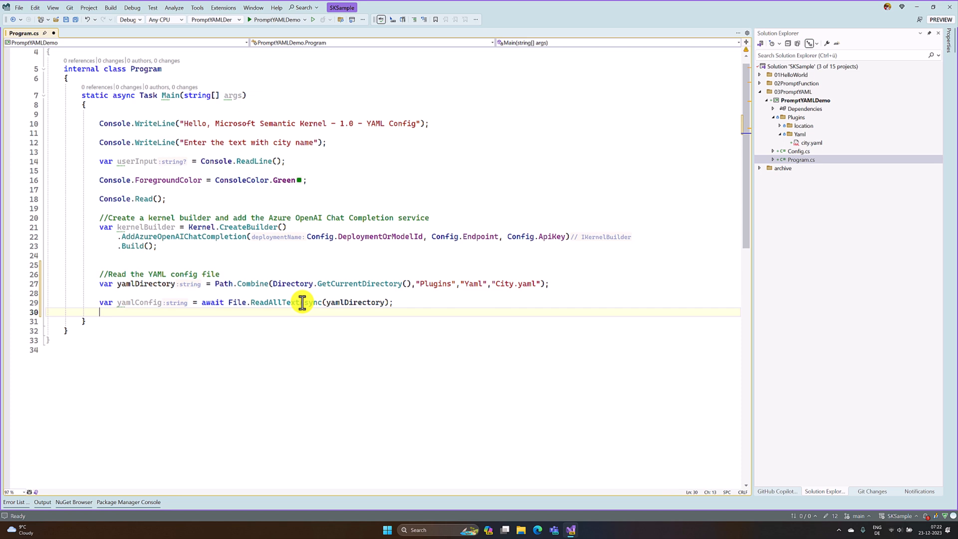
key("Return")
key("Return")
key("Up")
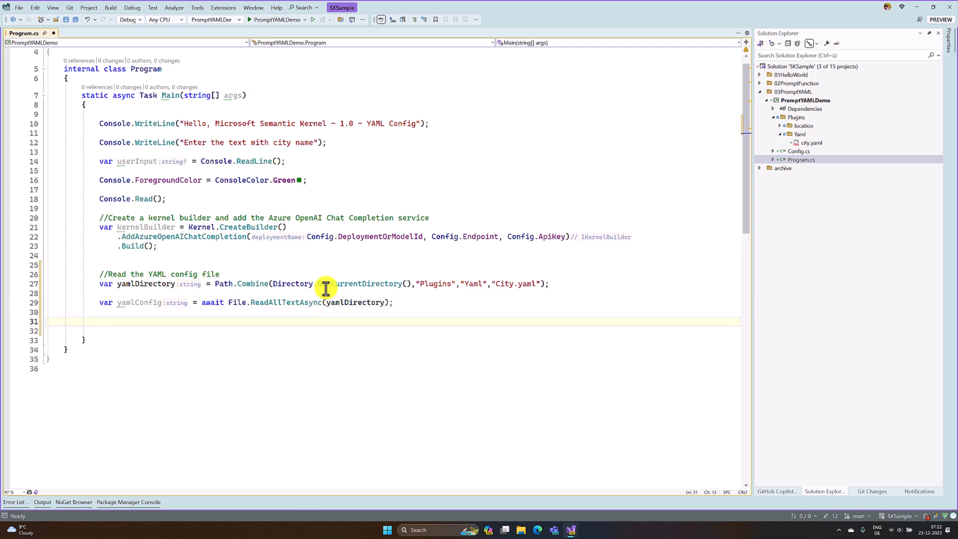
type("//")
key("Tab")
scroll(479, 334, "down", 1)
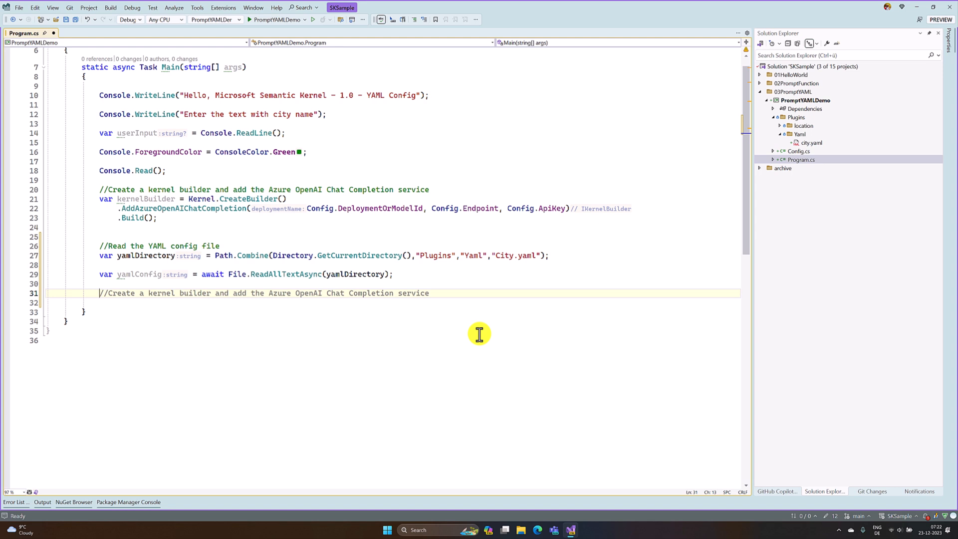
Write var yamlfunction = kernelBuilder.CreateFunctionFromPromptYaml();
key("Escape")
type("v")
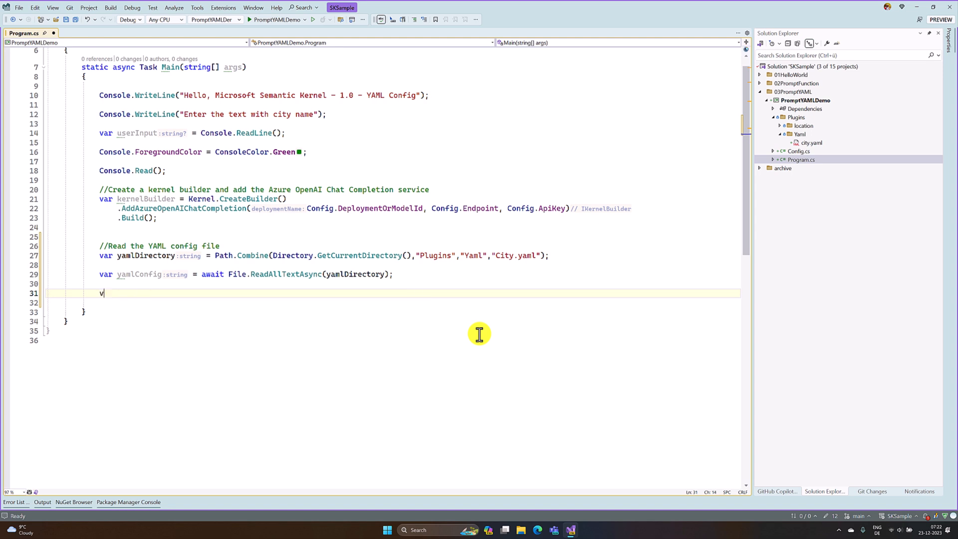
type("ar ya")
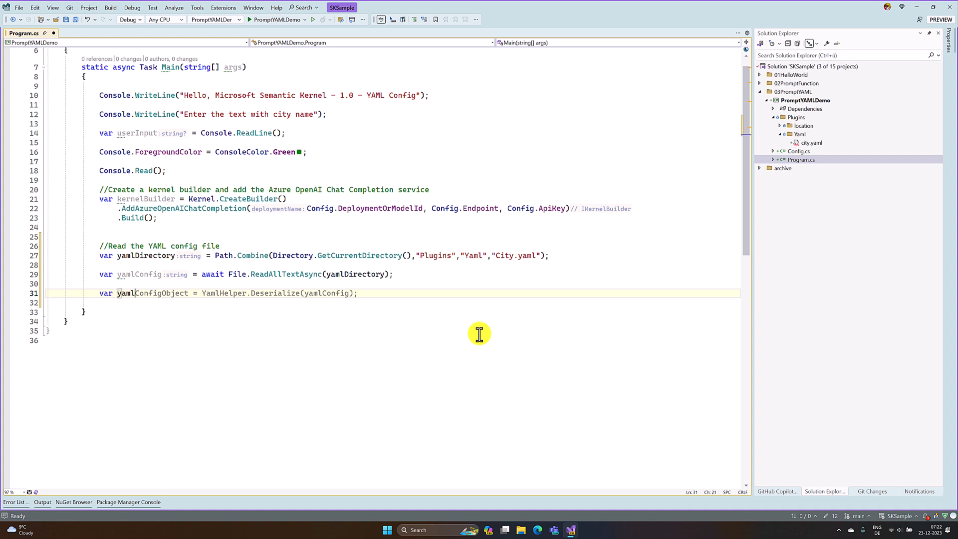
type("mlfuntion")
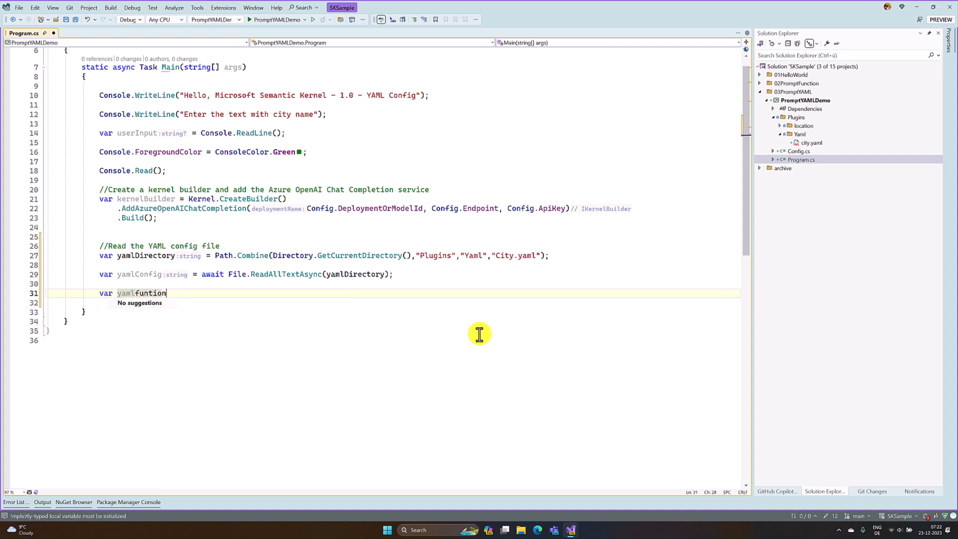
key("BackSpace")
key("BackSpace")
key("BackSpace")
key("BackSpace")
type("ction")
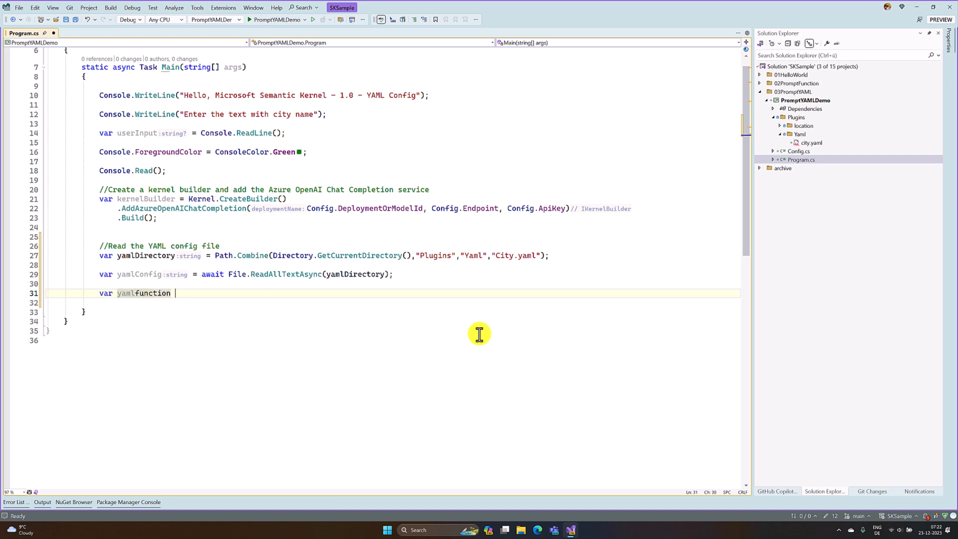
type(" = K")
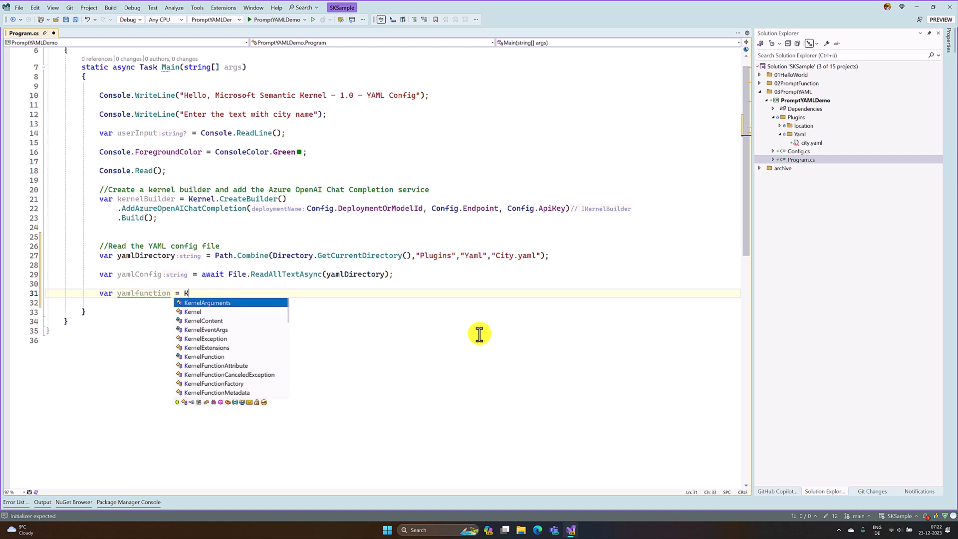
type("e")
key("BackSpace")
key("BackSpace")
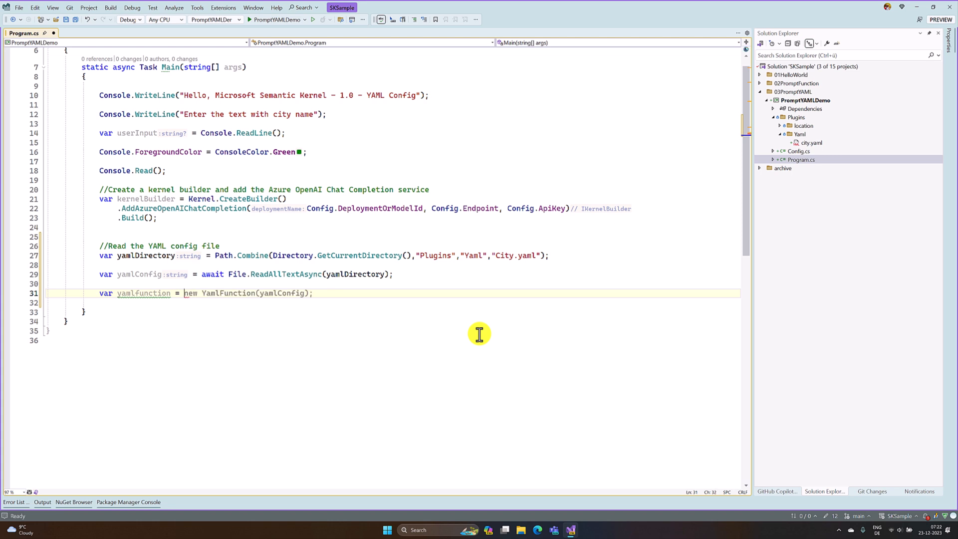
type("ker")
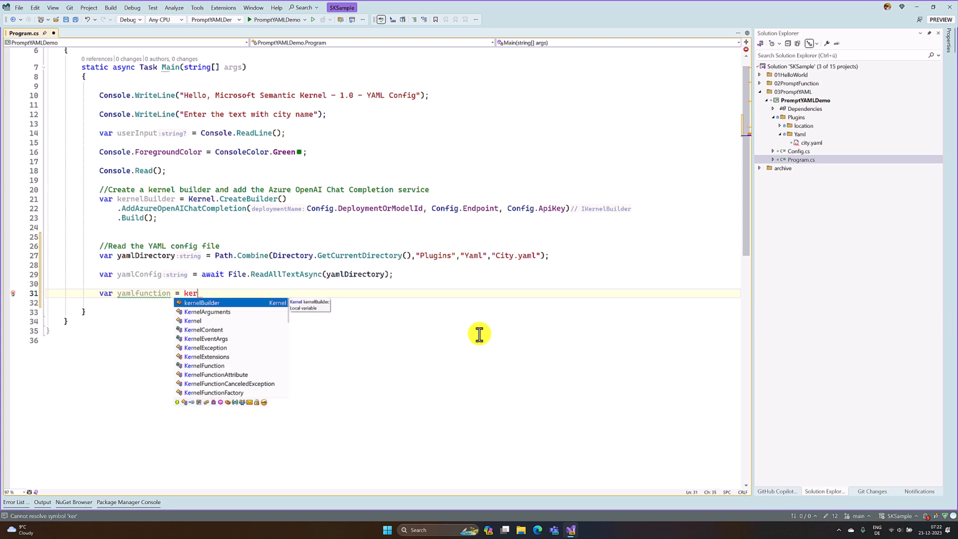
key("Tab")
type(".")
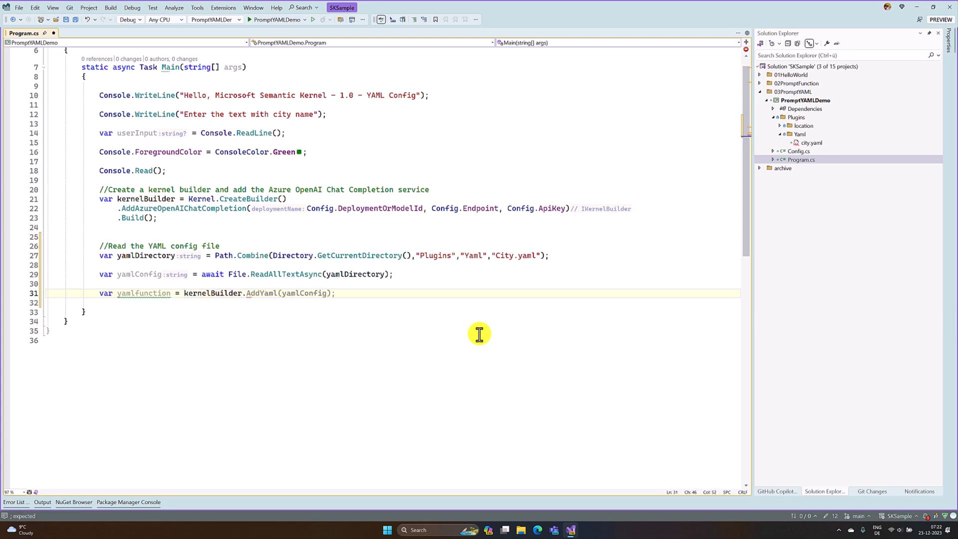
type("Cre")
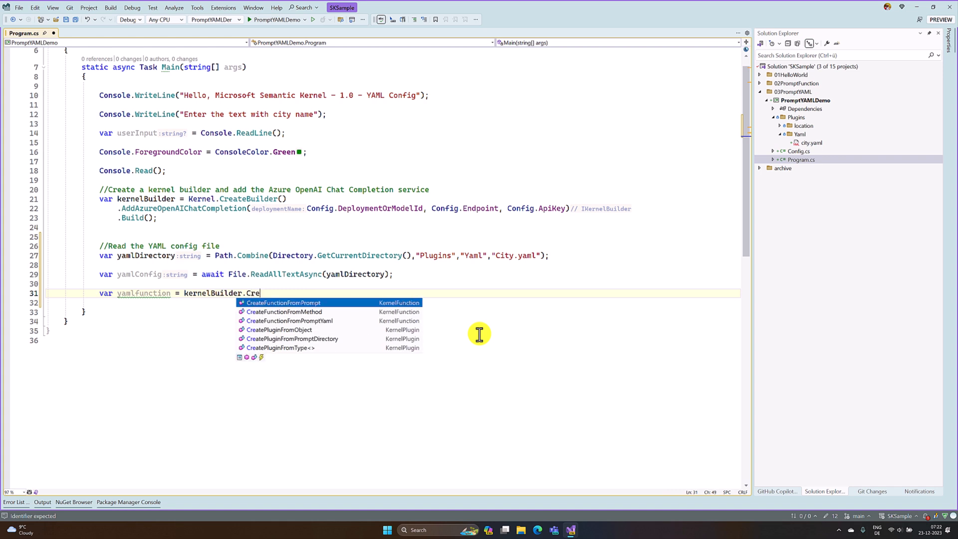
key("Down")
key("Down")
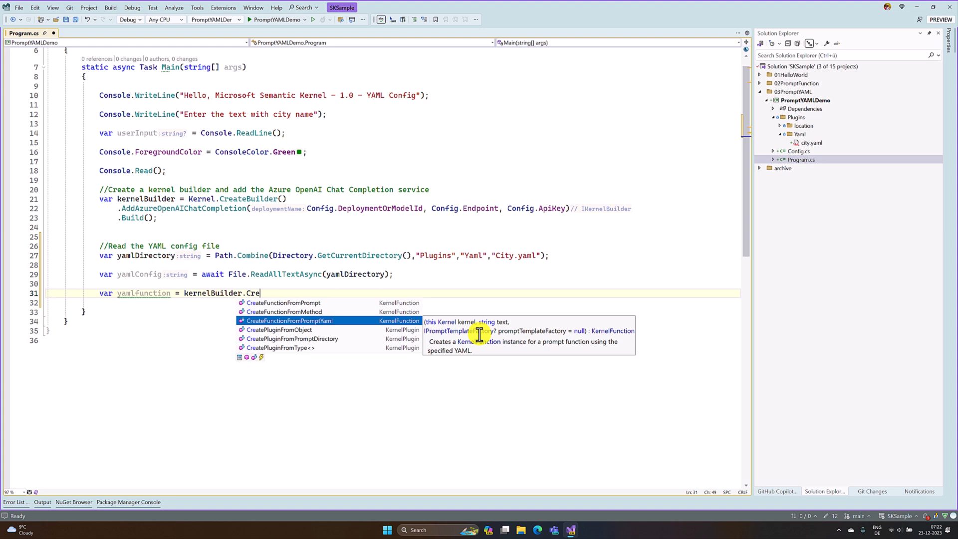
key("Tab")
type("(")
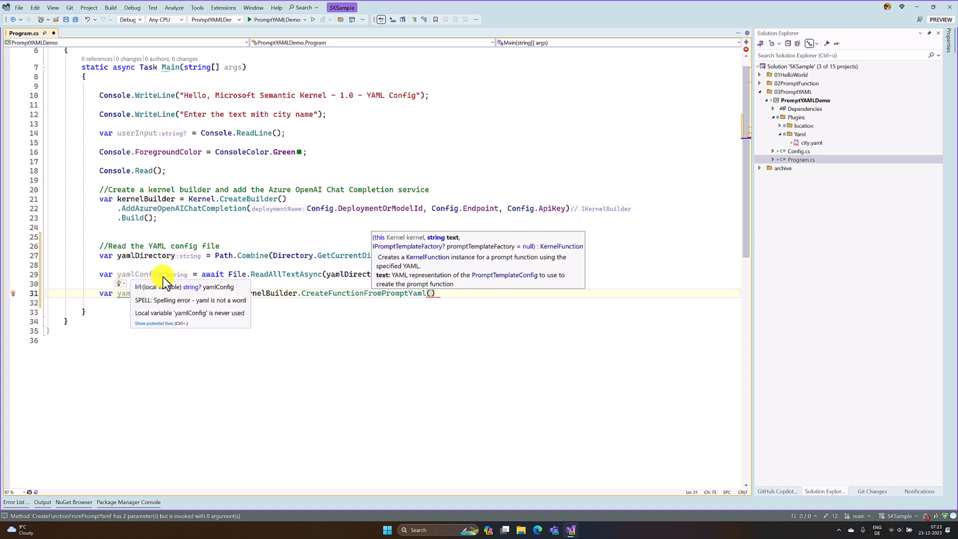
Rename yamlConfig to yamlPromptConfig and paste it as the CreateFunctionFromPromptYaml argument
double_click(146, 274)
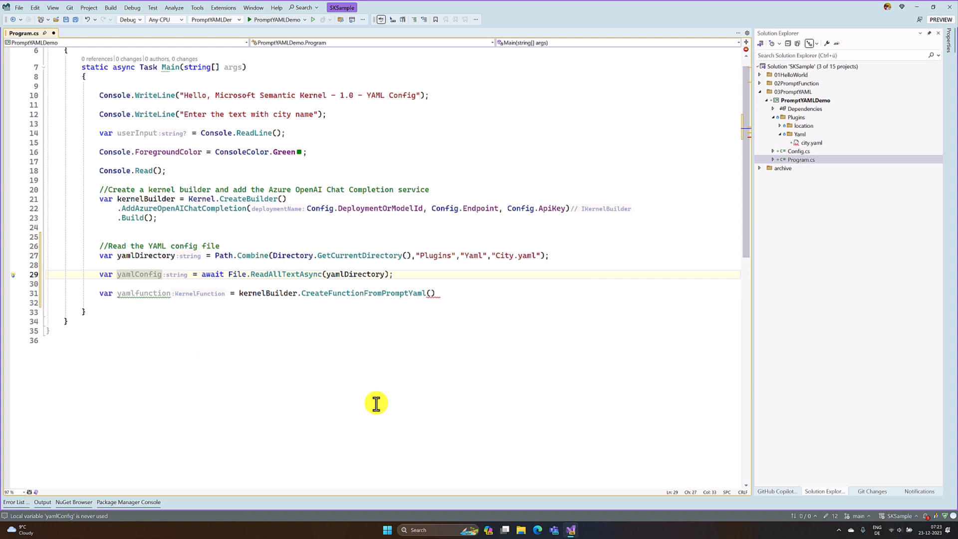
key("Left")
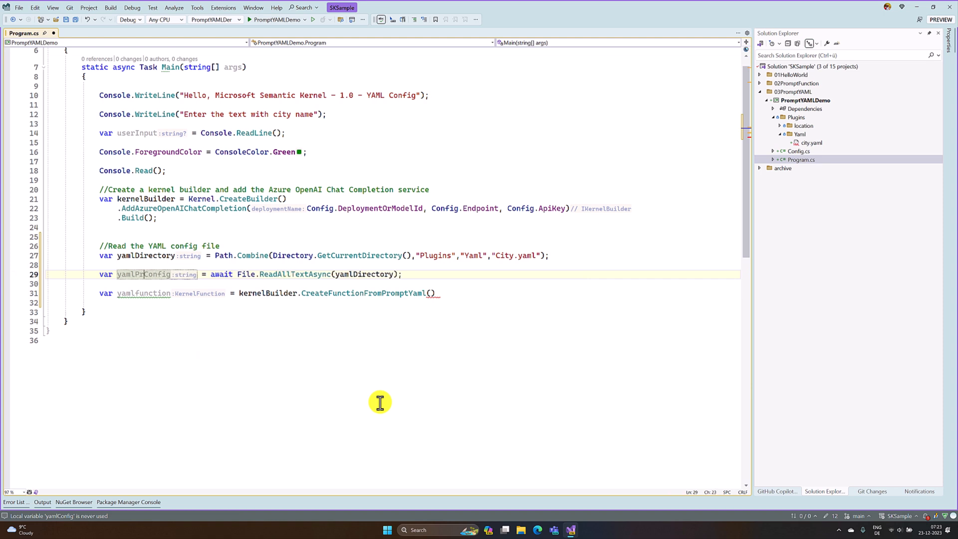
type("Prompt")
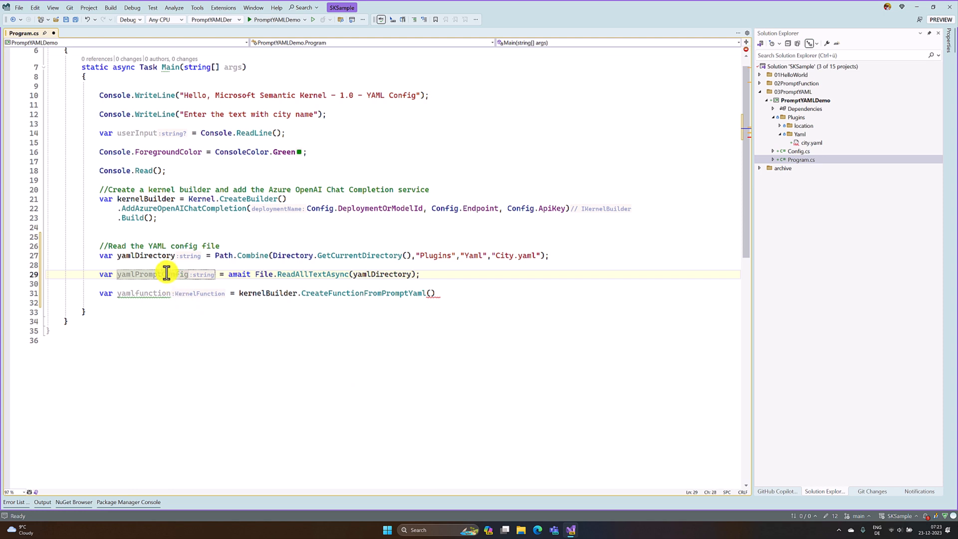
double_click(170, 276)
key("ctrl+c")
left_click(431, 293)
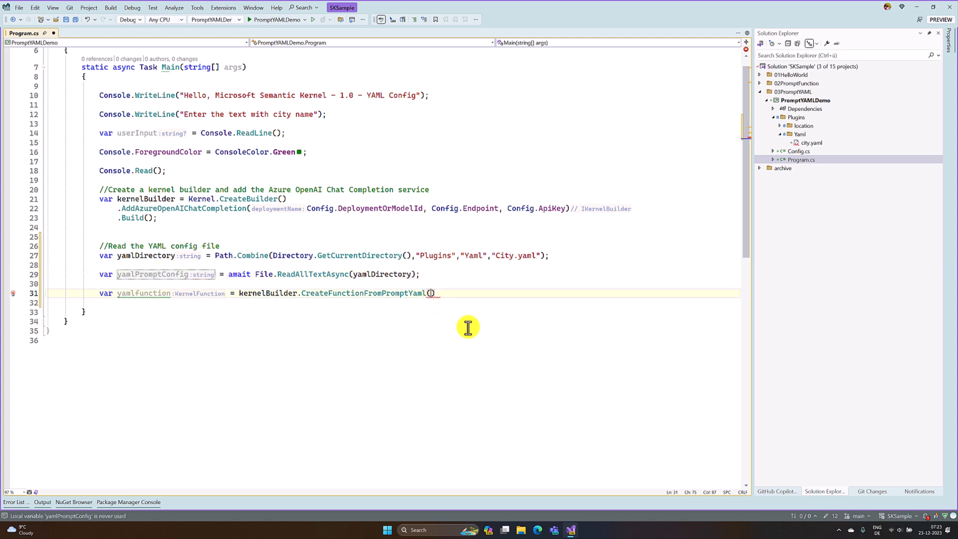
key("ctrl+v")
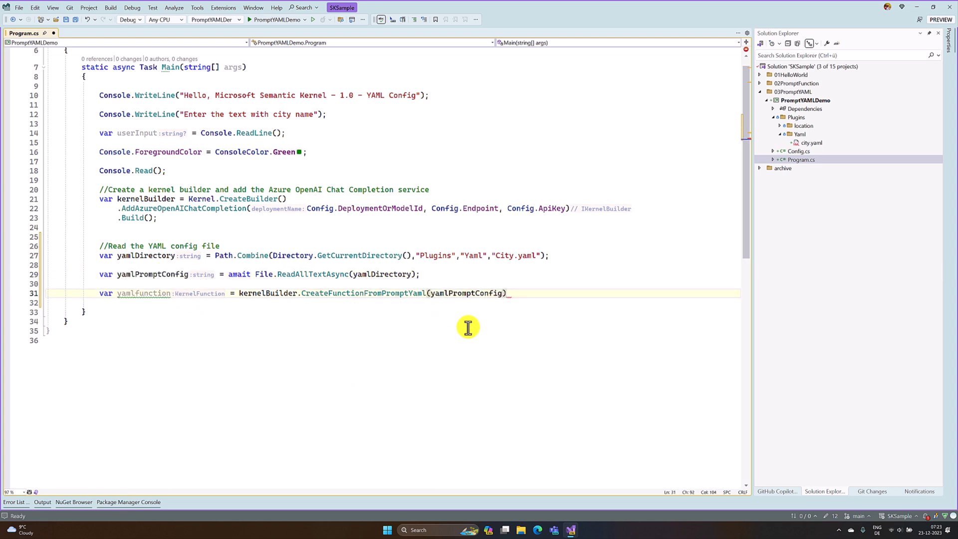
type(";")
Add the '//Create a SK function from the YAML config' comment above the call and save the file
key("ctrl+Return")
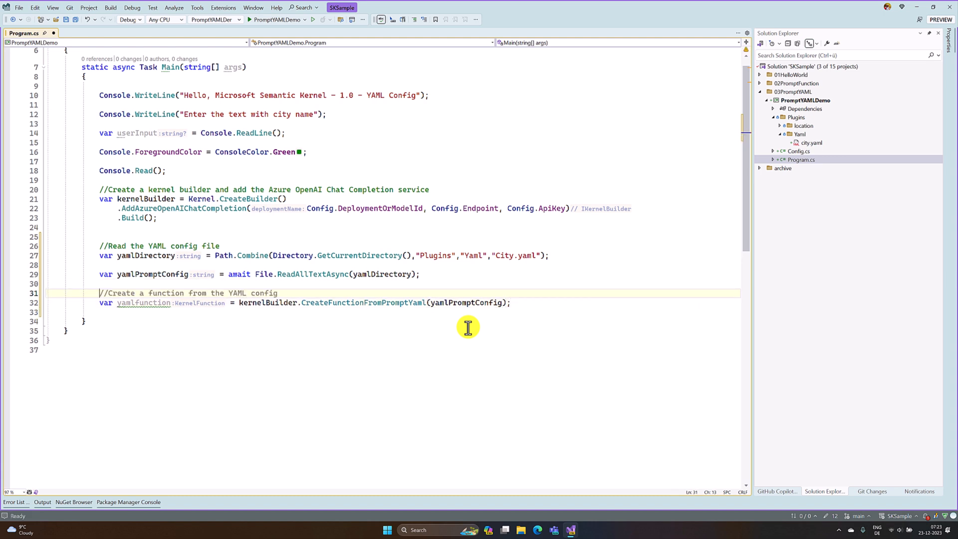
key("Tab")
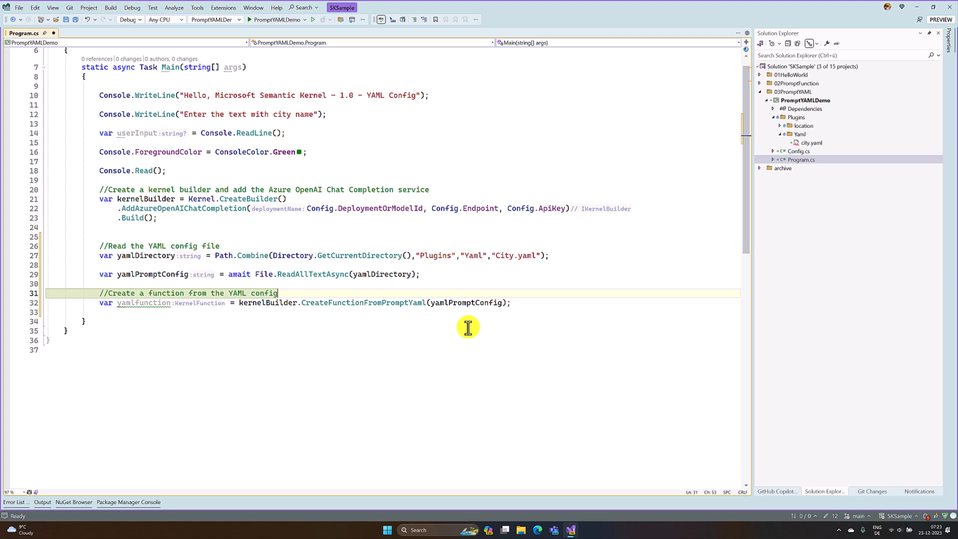
left_click(152, 292)
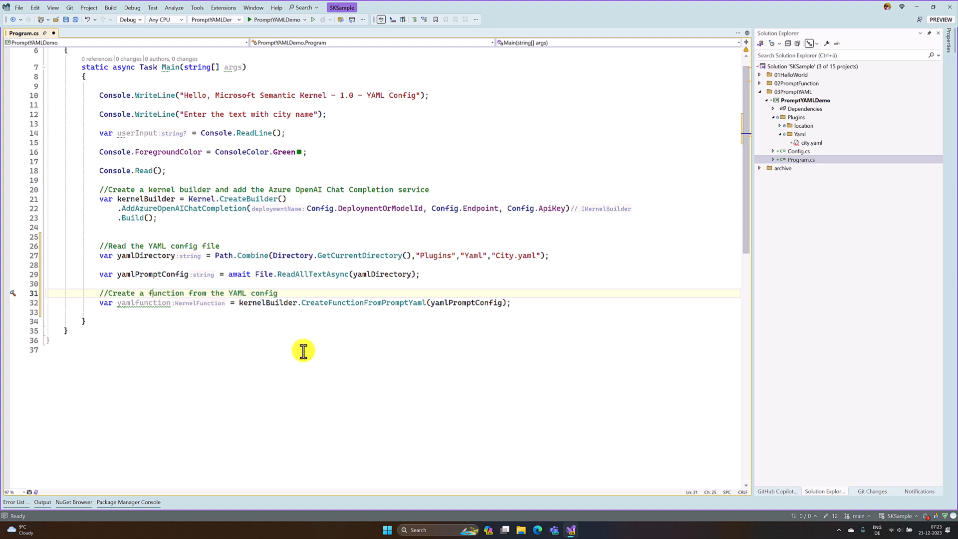
type("SK")
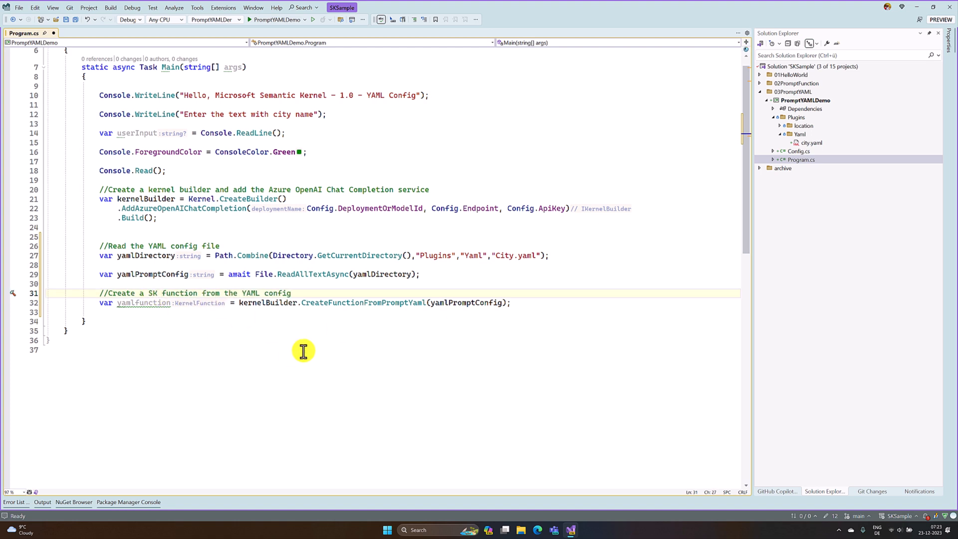
key("Tab")
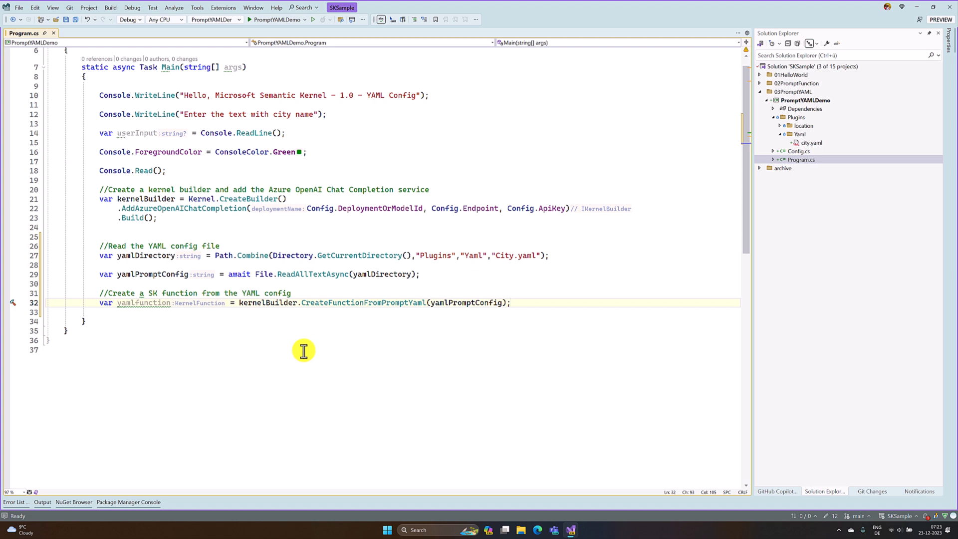
key("ctrl+s")
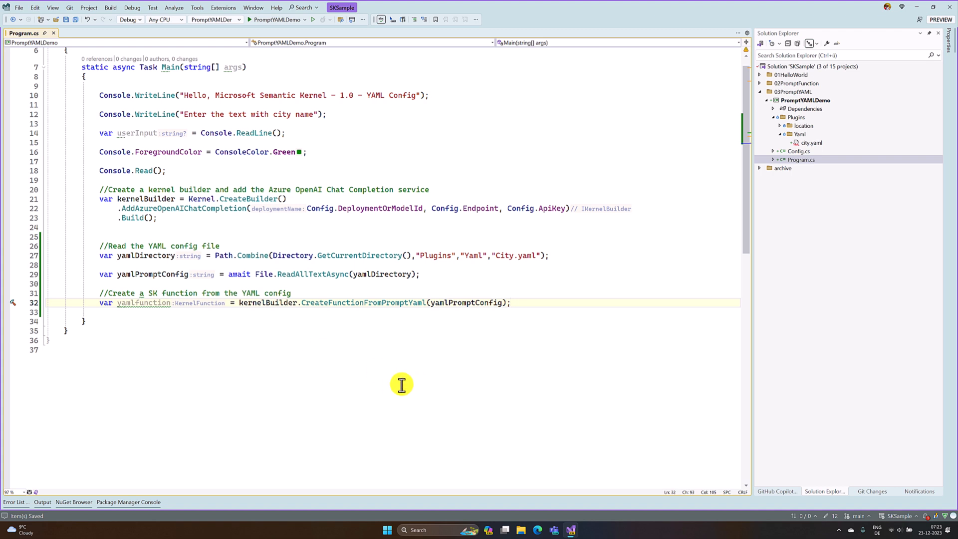
Add an arguments comment and declare var kernelArguemnts = new KernelArguments()
key("Return")
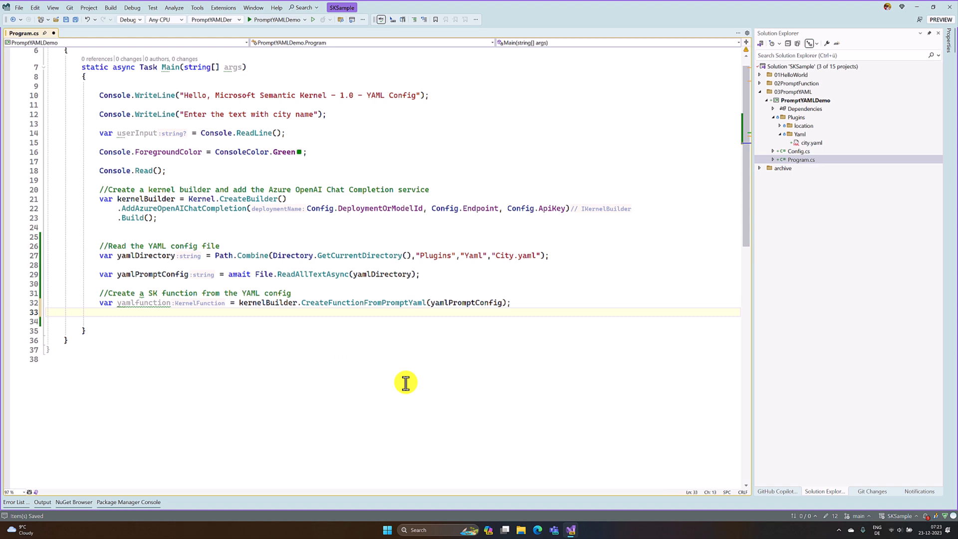
key("Return")
type("//")
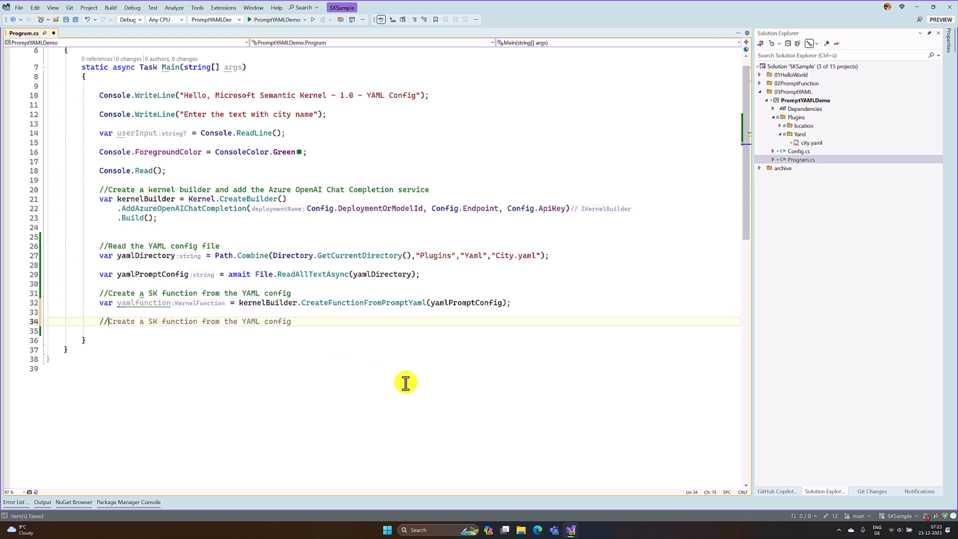
type("Create ")
type("Keren")
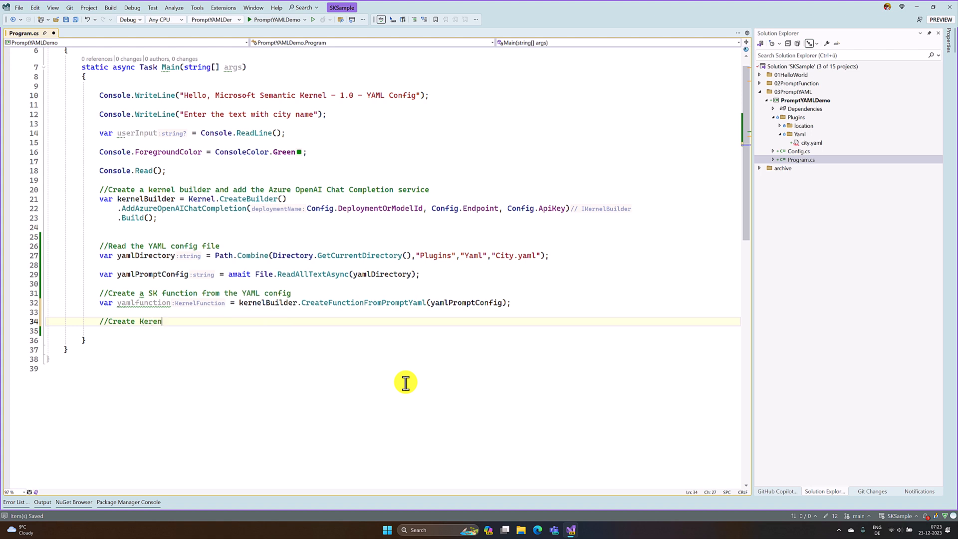
type("l argu")
type("ments")
key("Return")
key("Return")
key("Up")
type("va")
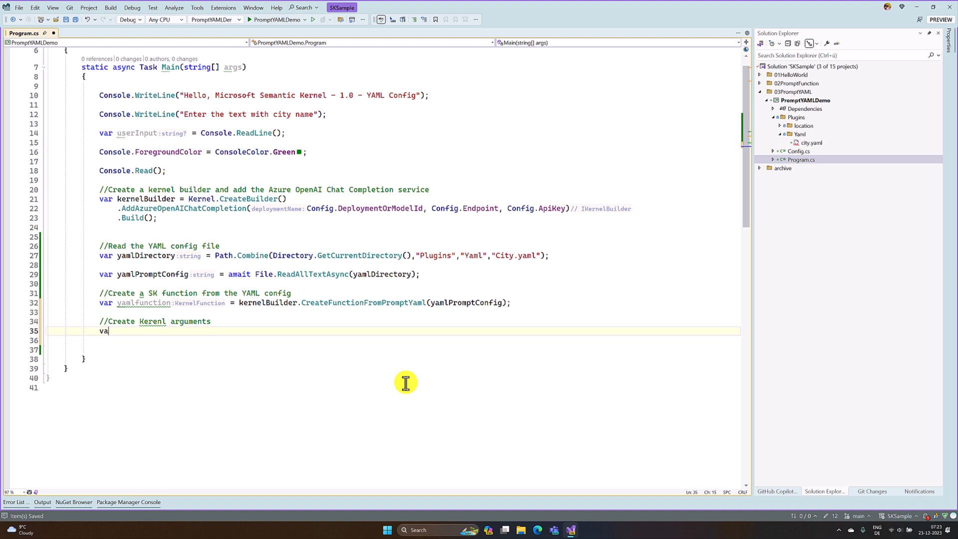
type("r kere")
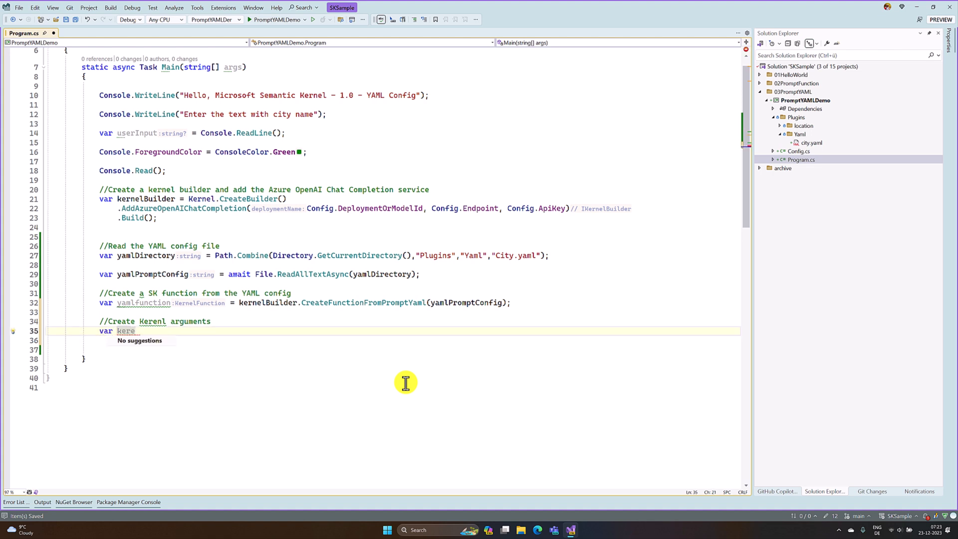
key("BackSpace")
type("ne")
type("lArgu")
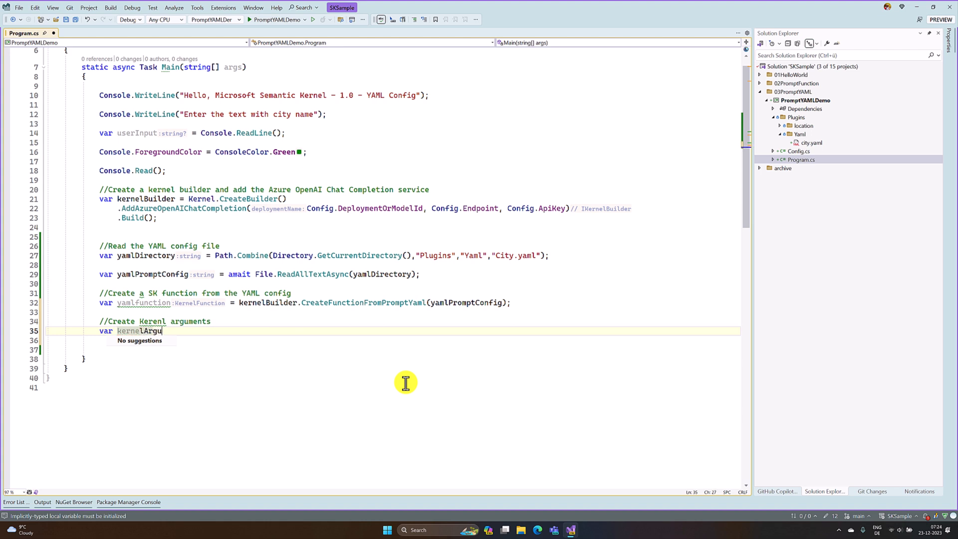
type("emtns")
key("Tab")
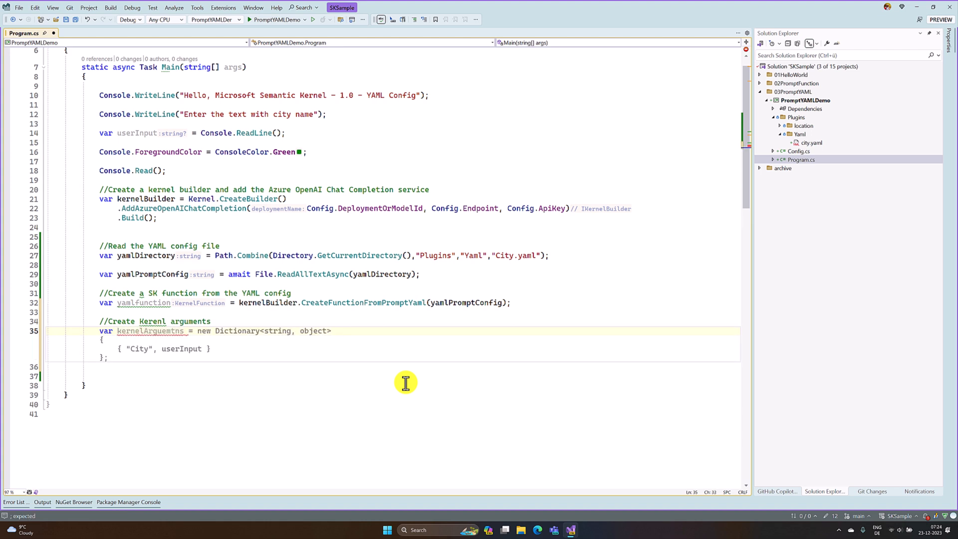
key("BackSpace")
key("BackSpace")
key("BackSpace")
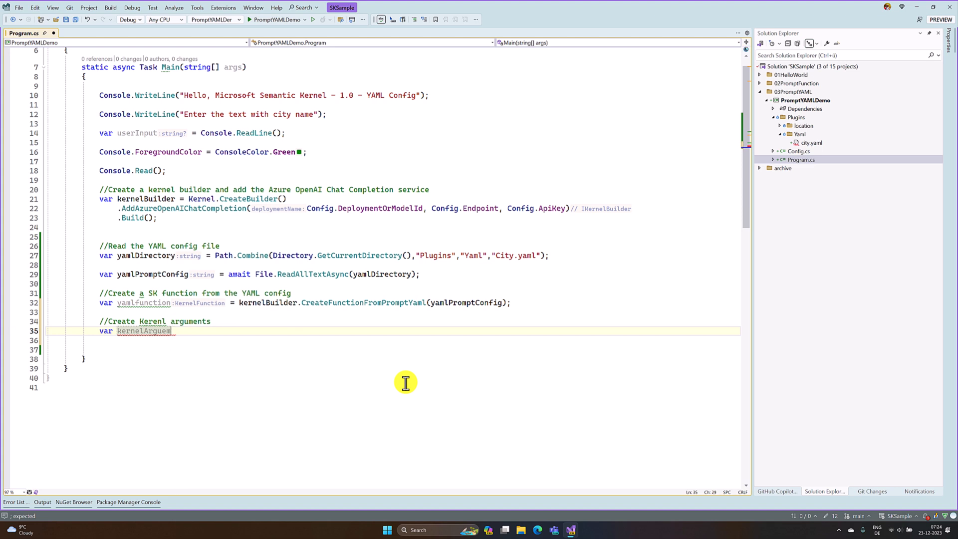
type("nts = new")
key("Tab")
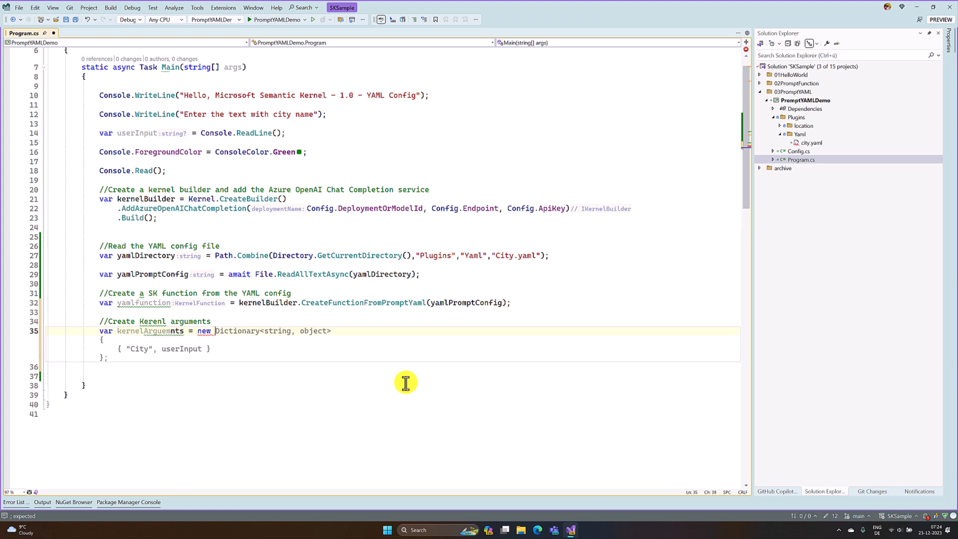
type("Ker")
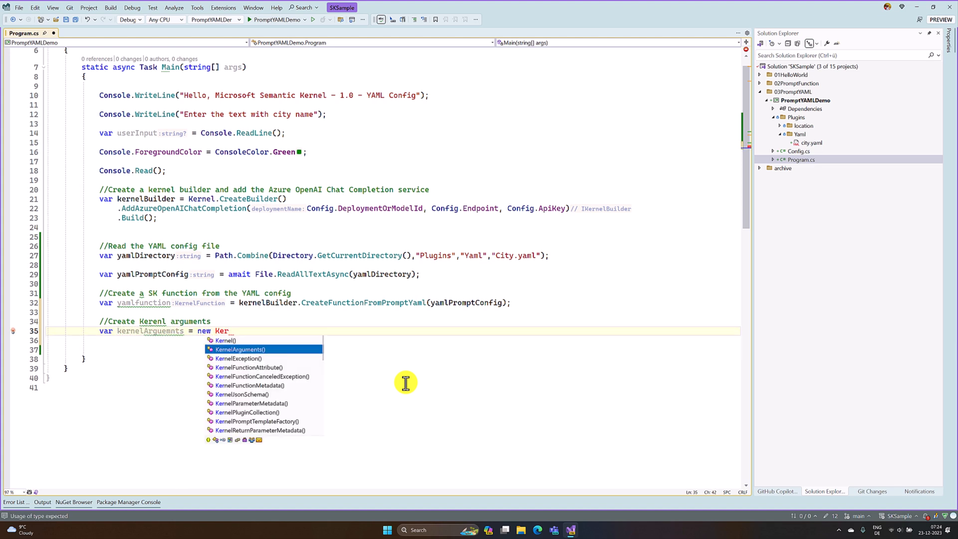
key("Tab")
type("(")
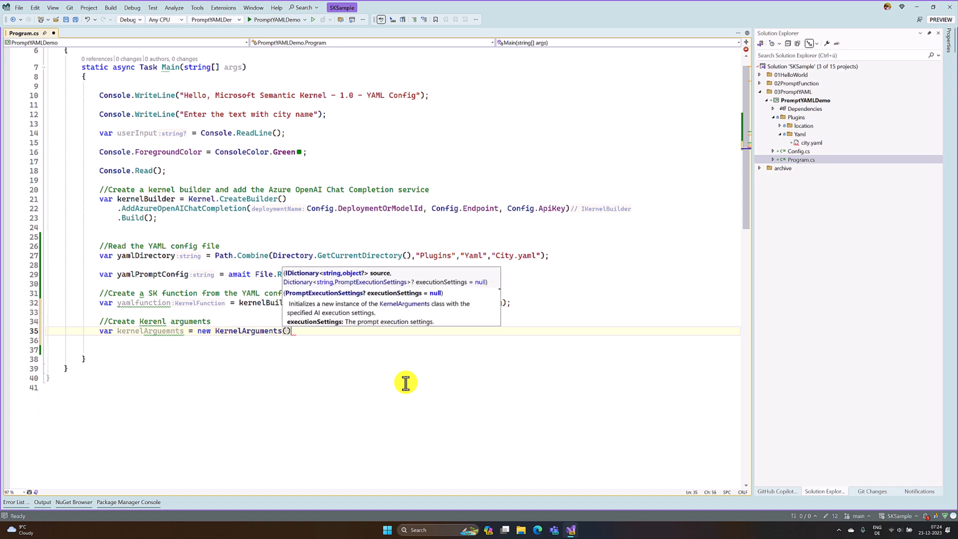
type(" {")
Fill the initializer with the { "input", userInput } entry
key("Return")
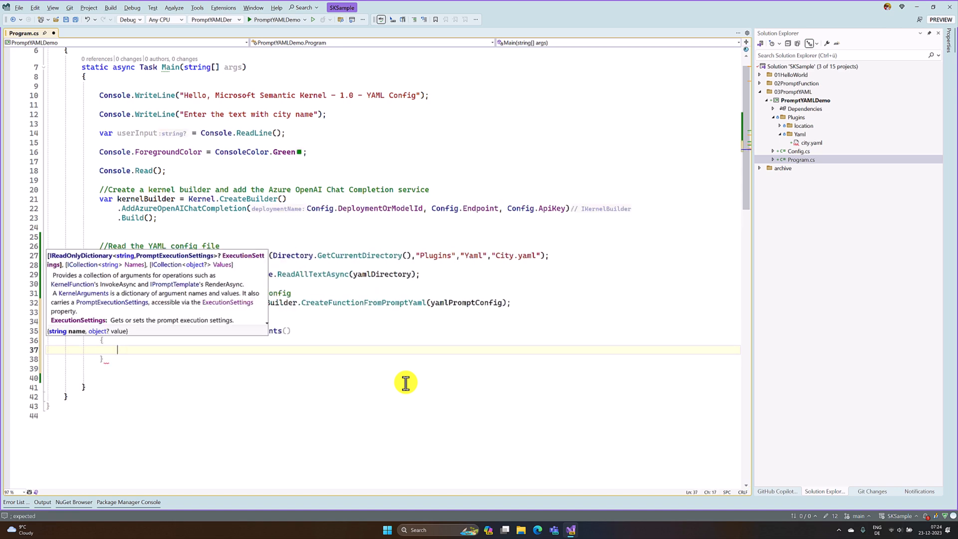
type("{")
key("Return")
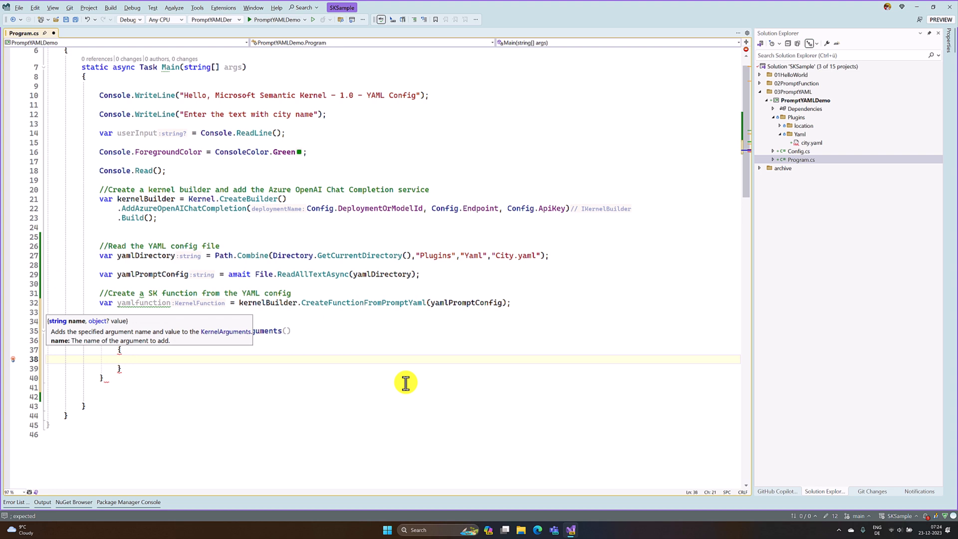
type("\"input\", userInput\"")
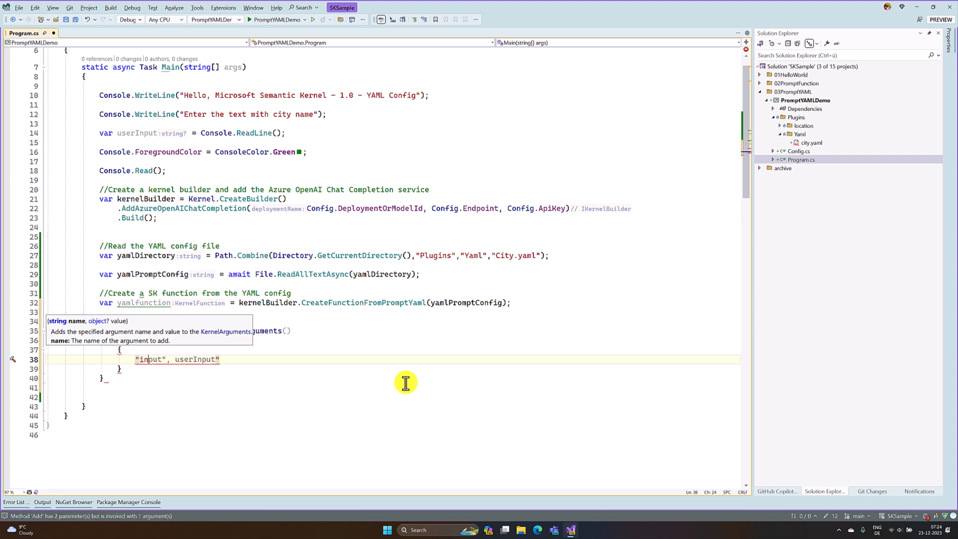
key("Tab")
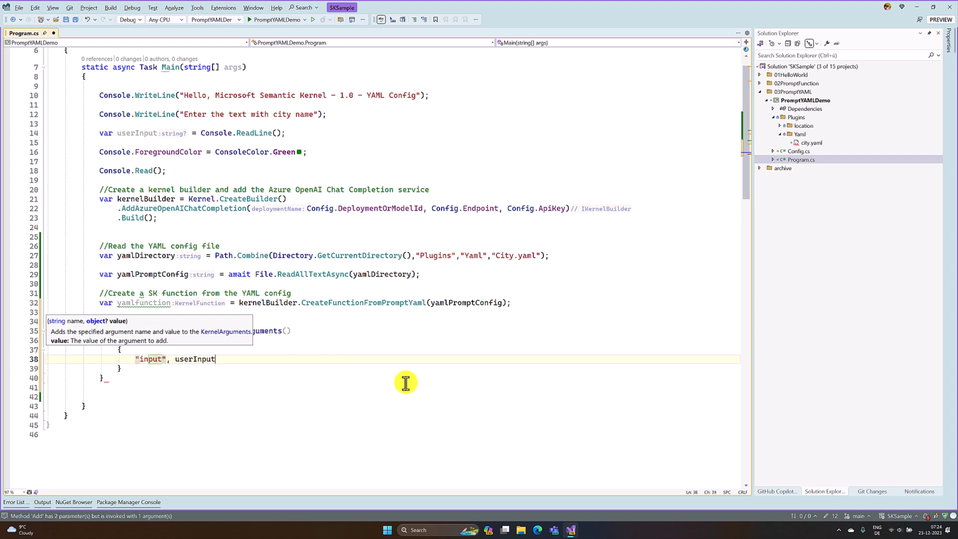
key("Down")
key("Down")
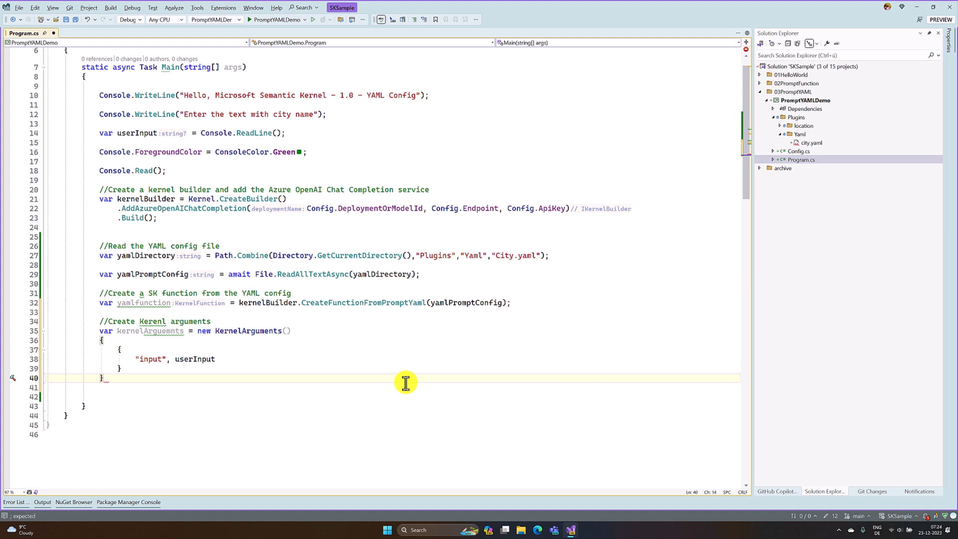
type(";")
Write the '//Run the SK function' comment with Copilot's suggested ending and open lines below it
key("Return")
key("Return")
type("//Run the SK function")
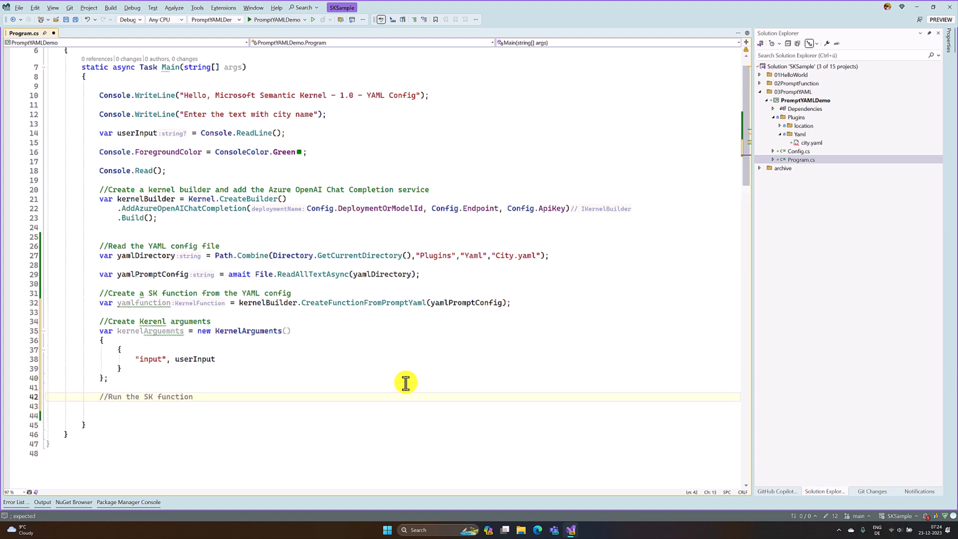
type("//In")
key("BackSpace")
key("BackSpace")
key("Tab")
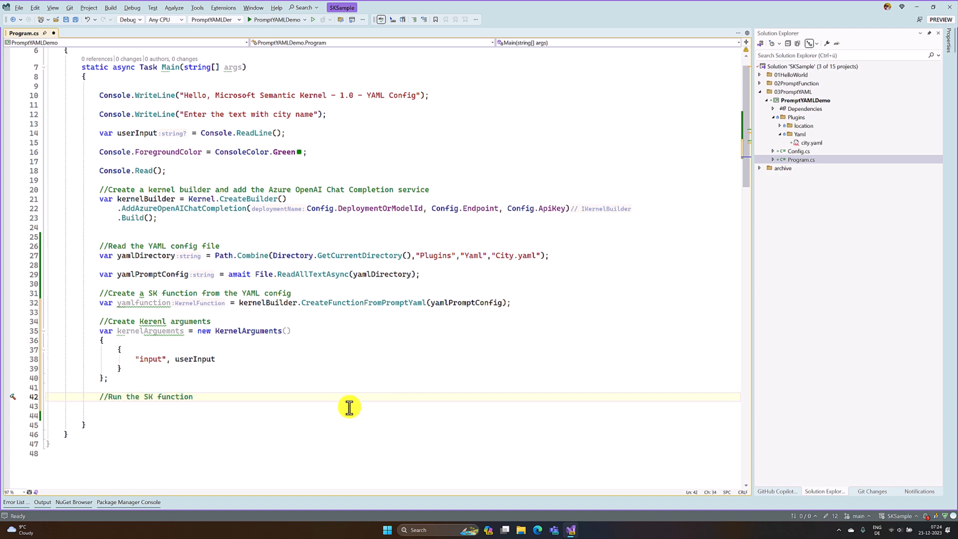
scroll(350, 390, "down", 2)
type("or ")
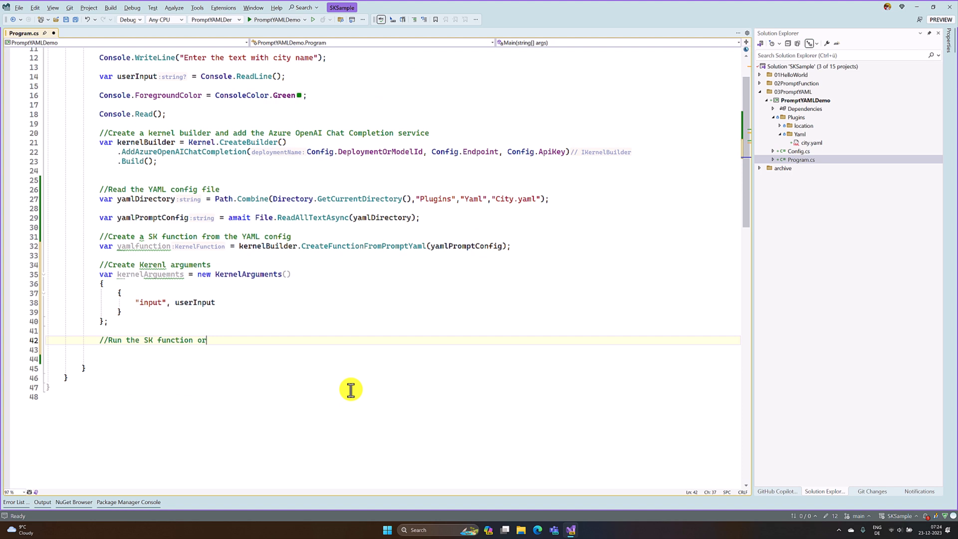
type("Inv")
key("Tab")
key("Return")
key("Return")
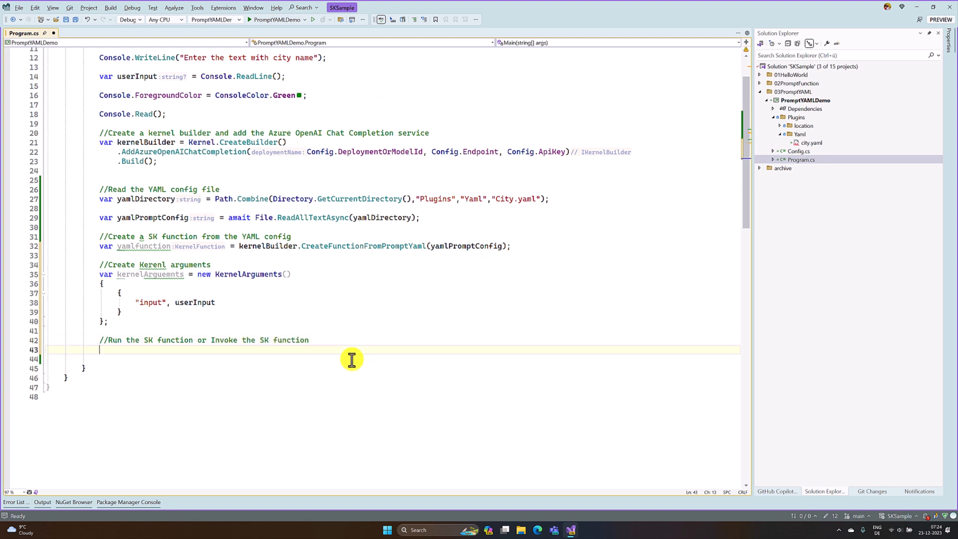
key("Return")
type("var ")
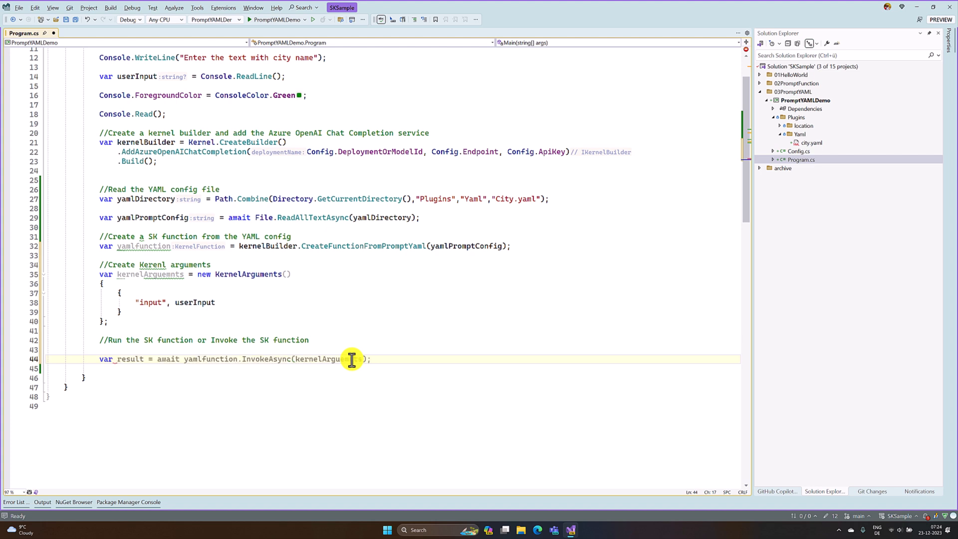
type("result")
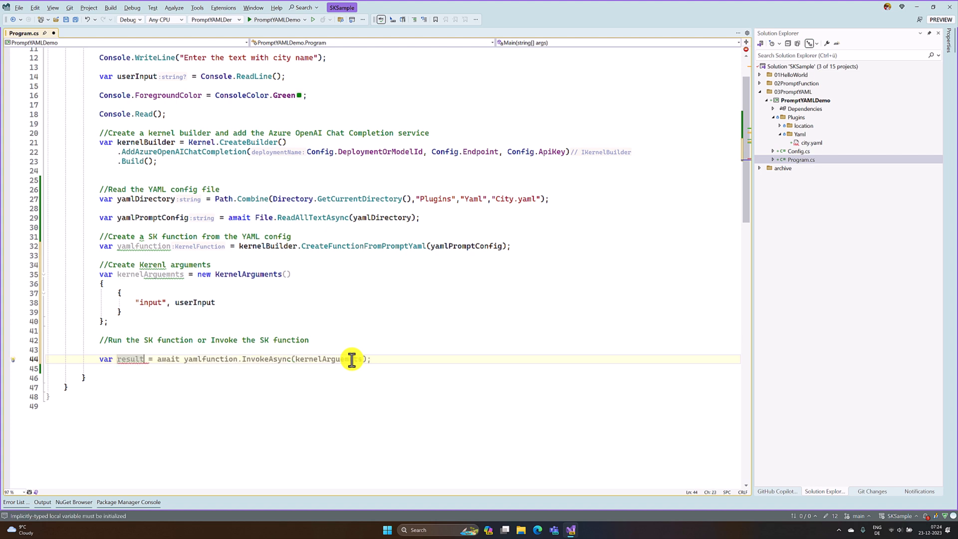
type(" = aw")
type("ait ")
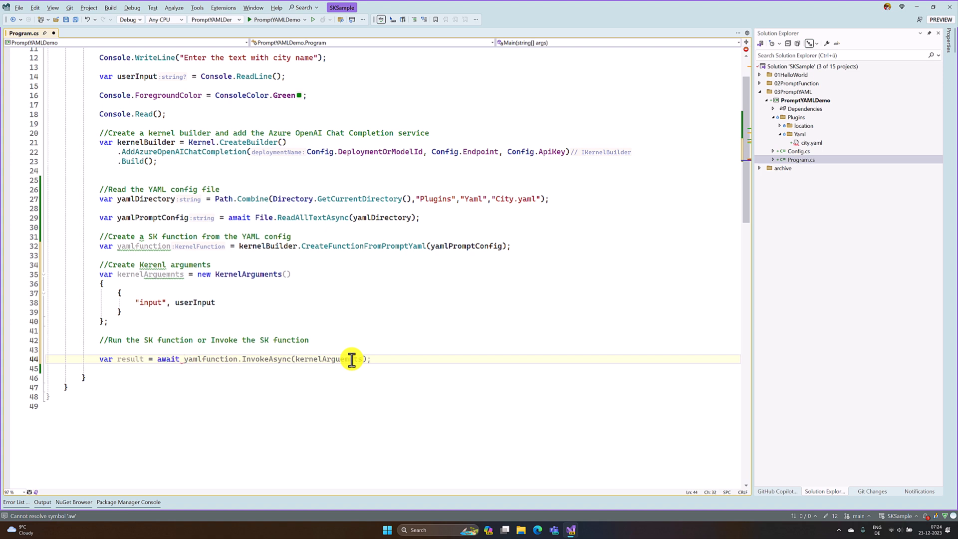
type("keren")
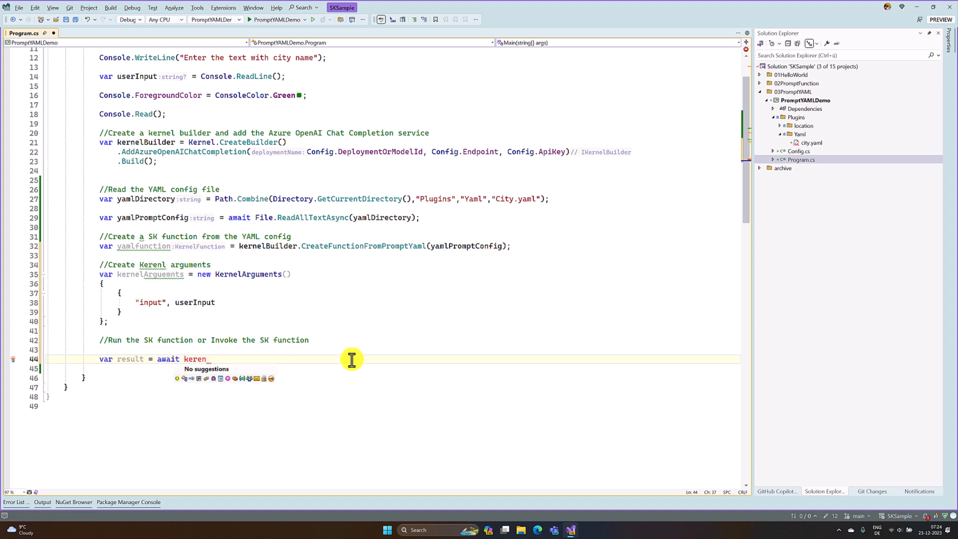
Write var functionResult = await kernelBuilder.InvokeAsync(yamlfunction, kernelArguemnts);
key("BackSpace")
key("BackSpace")
type("nel.")
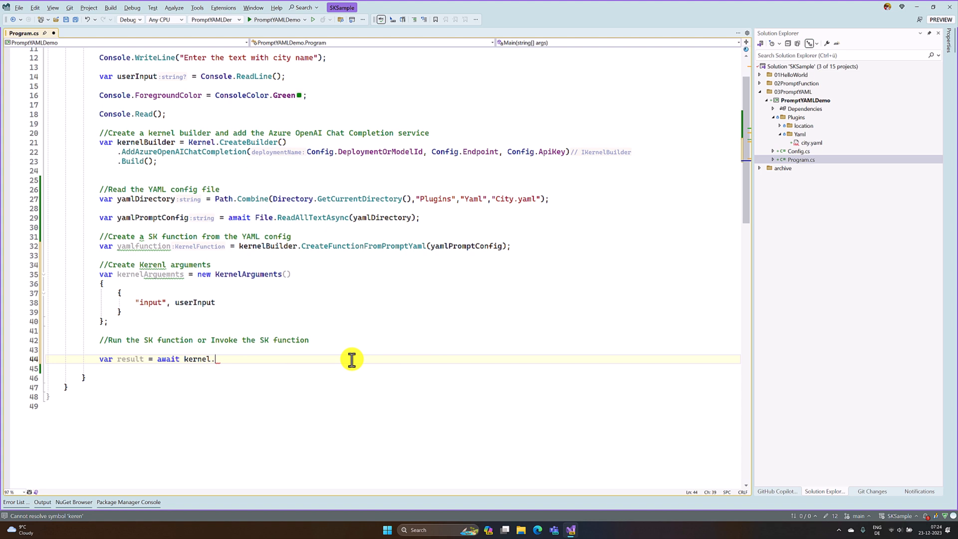
key("BackSpace")
type("B")
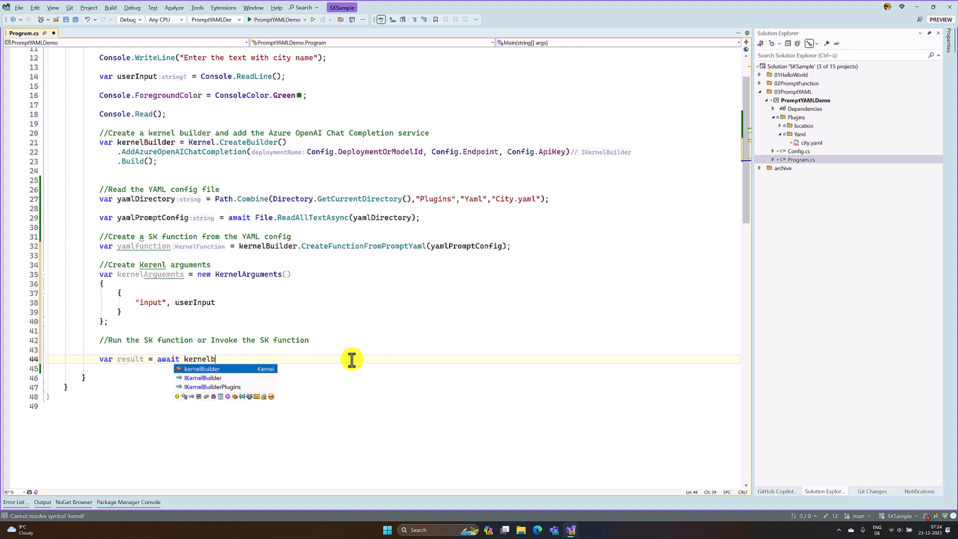
type("u")
key("Tab")
type(".")
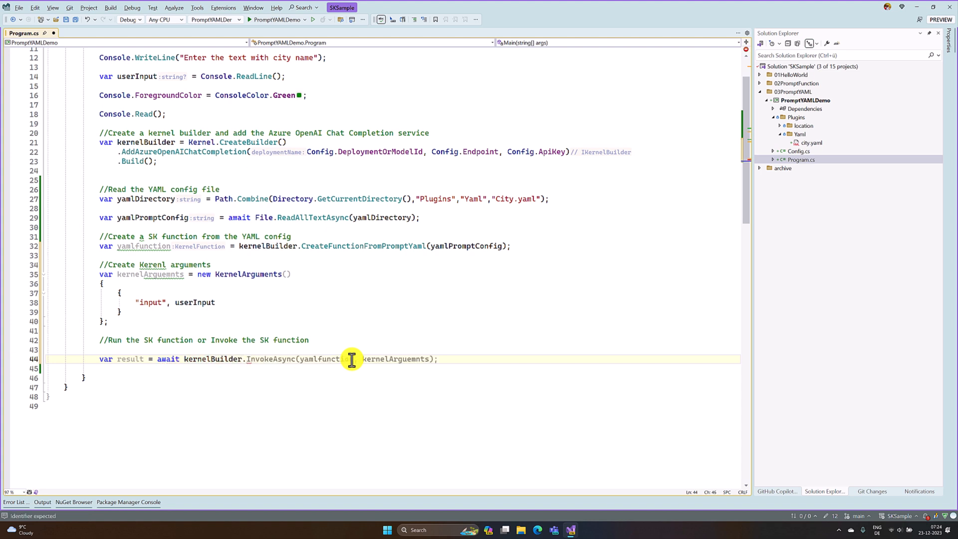
key("Tab")
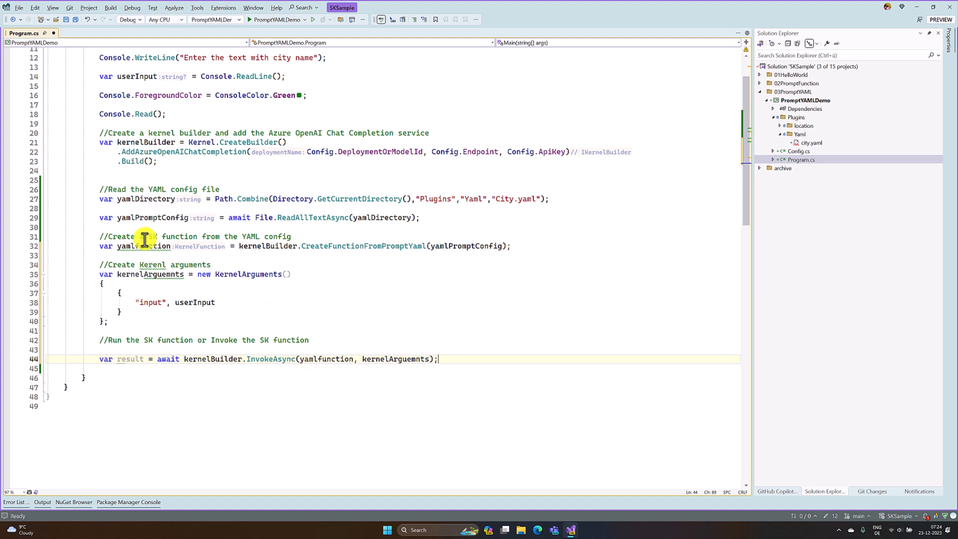
mouse_move(261, 360)
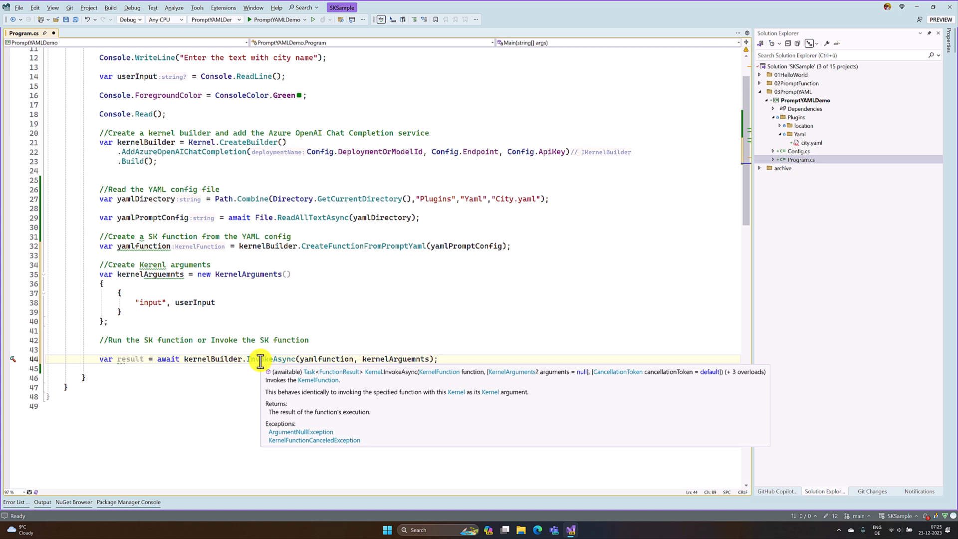
left_click(124, 358)
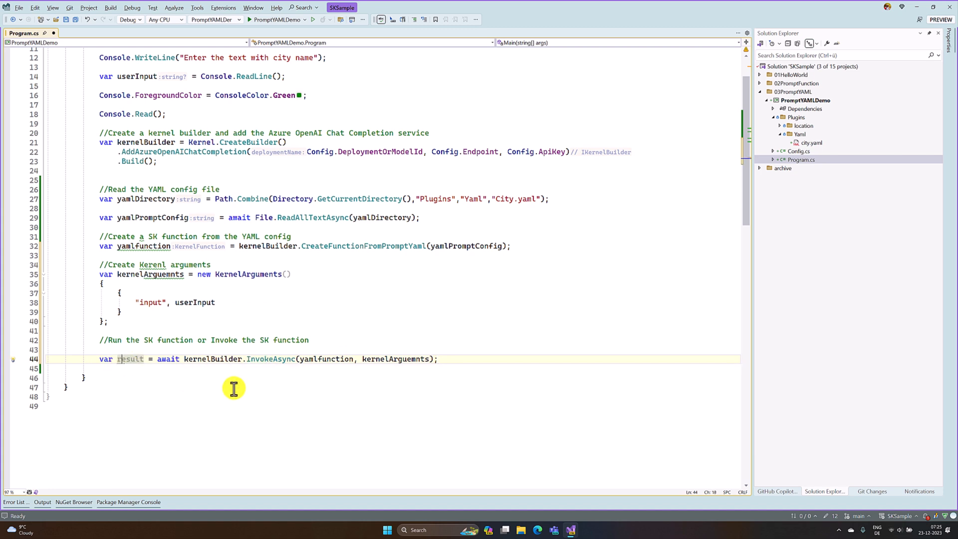
type("function")
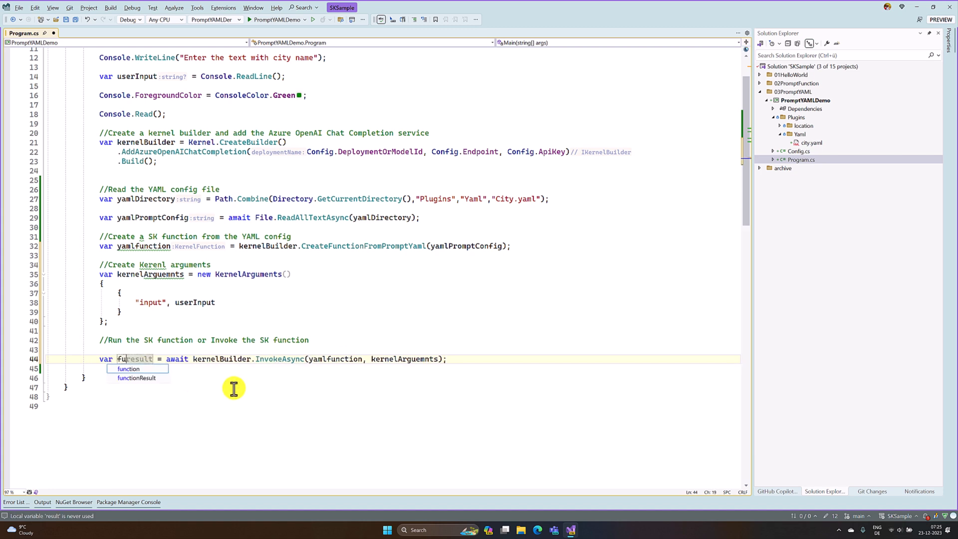
key("Tab")
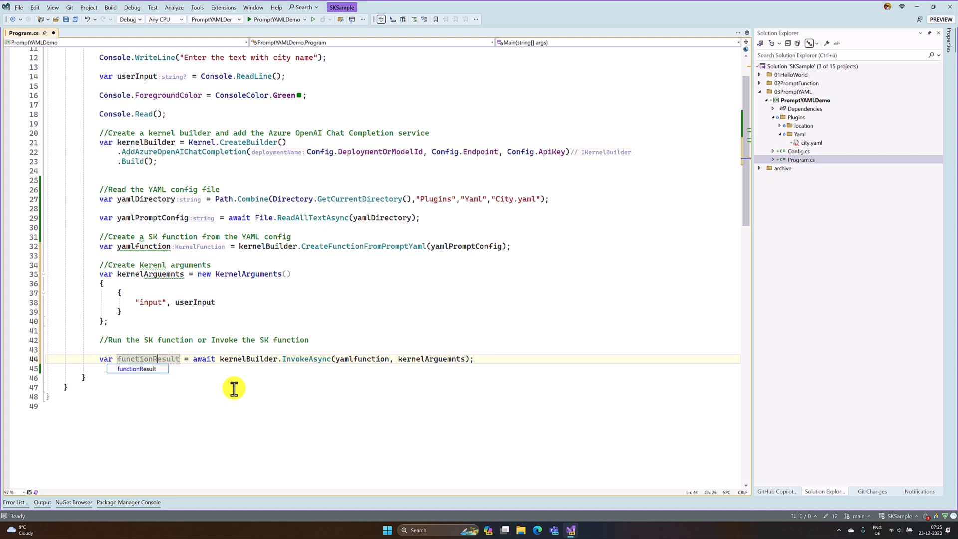
key("End")
key("Return")
key("Return")
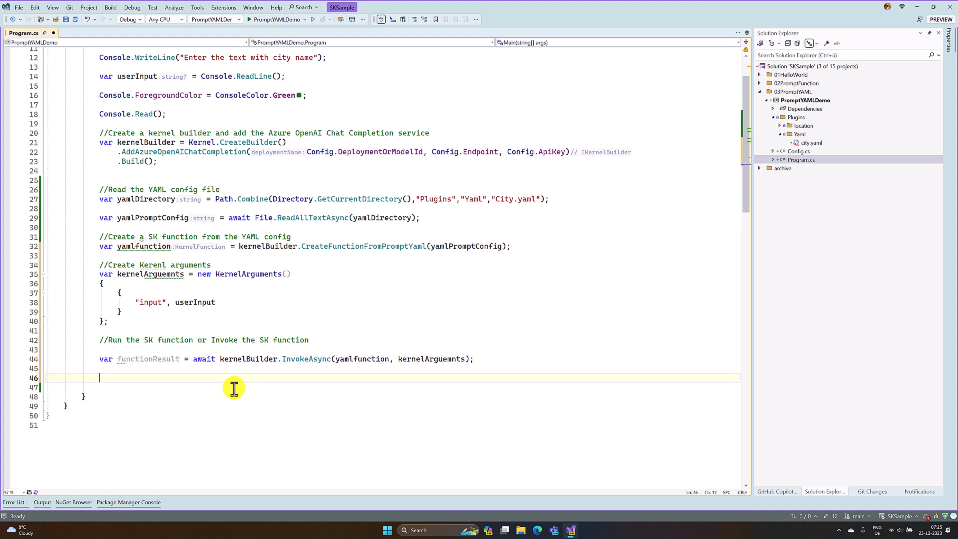
type("Conso")
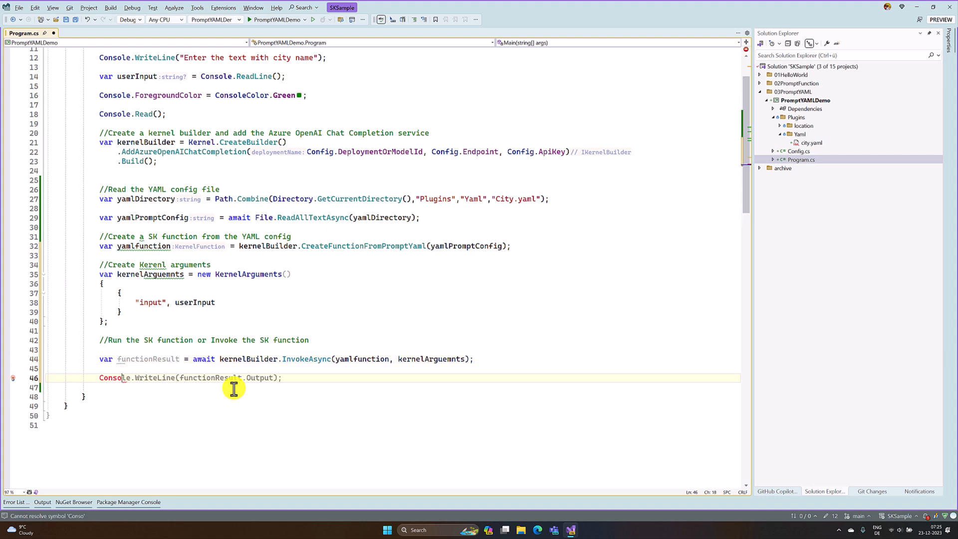
type("le.Writel")
Complete Console.WriteLine(functionResult.GetValue<string>()) with IntelliSense to print the result
key("Tab")
type("(")
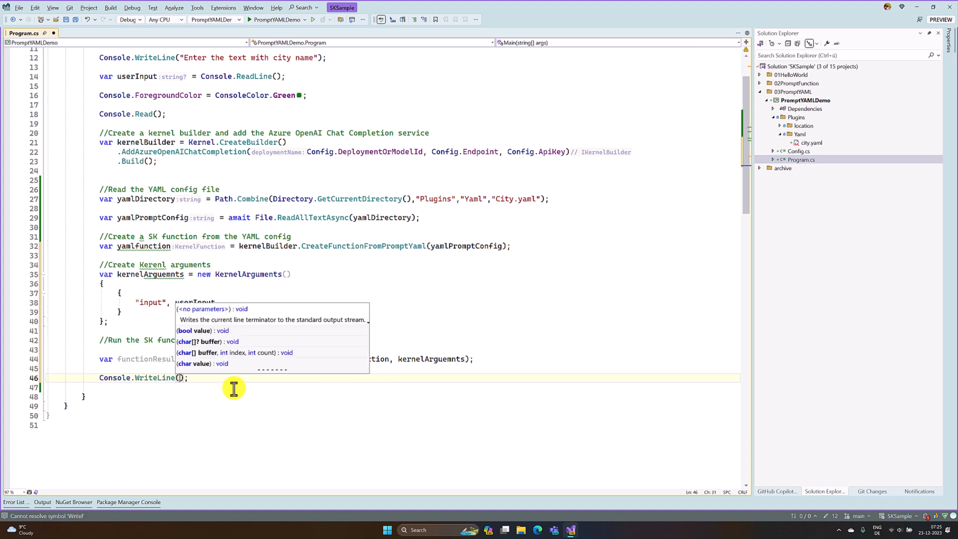
type("fun")
type("c")
key("Tab")
type(".Get")
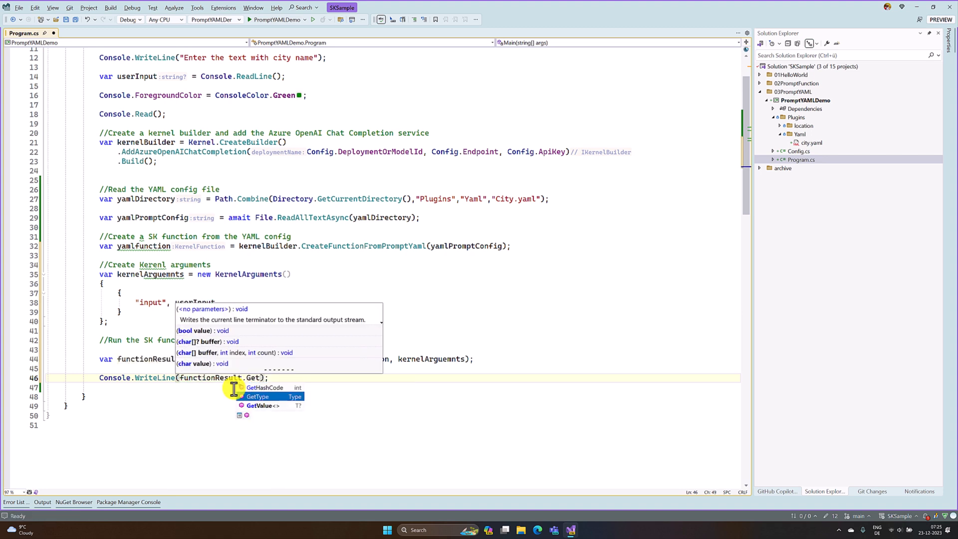
key("Tab")
type("str")
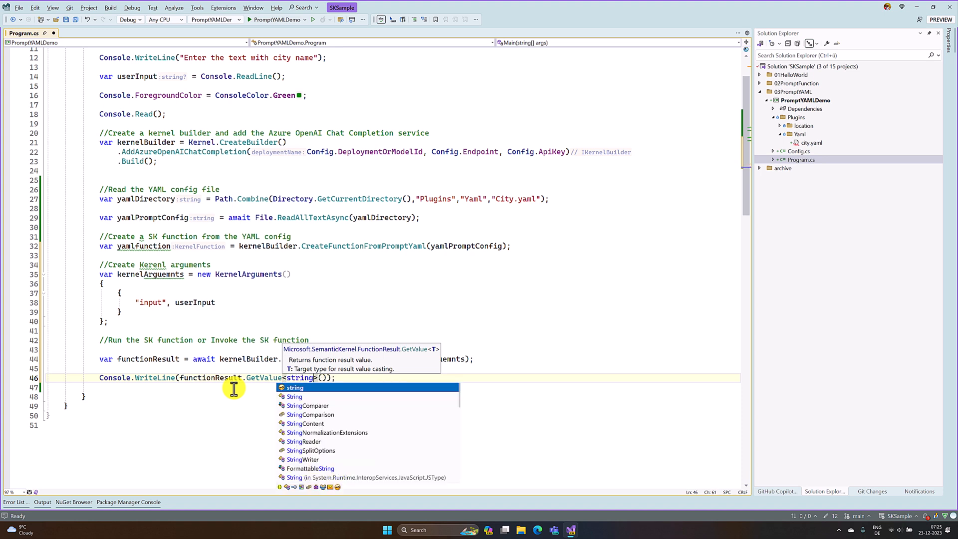
key("Tab")
key("End")
Add a Console.Read() line below the print statement, fixing the 'Consoel' typo
key("Return")
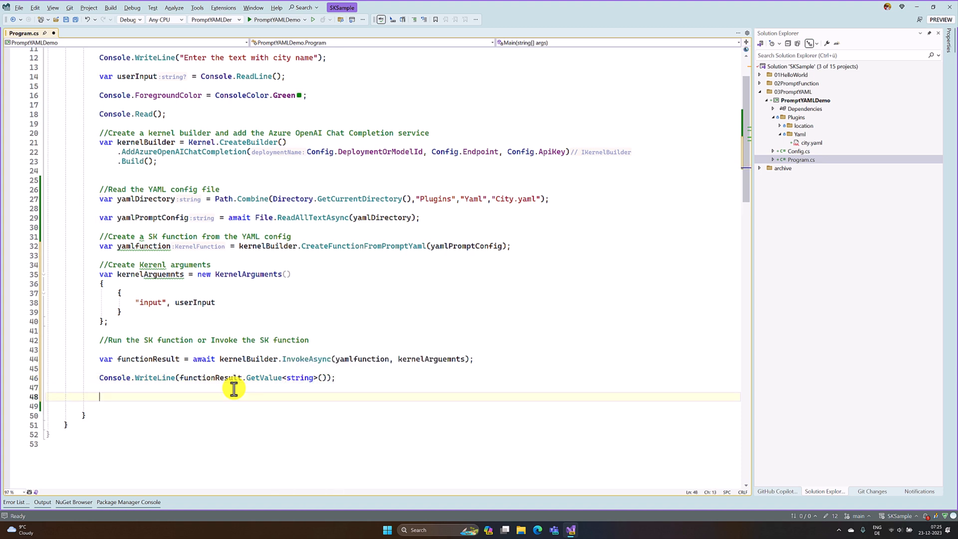
key("Return")
type("Consoel")
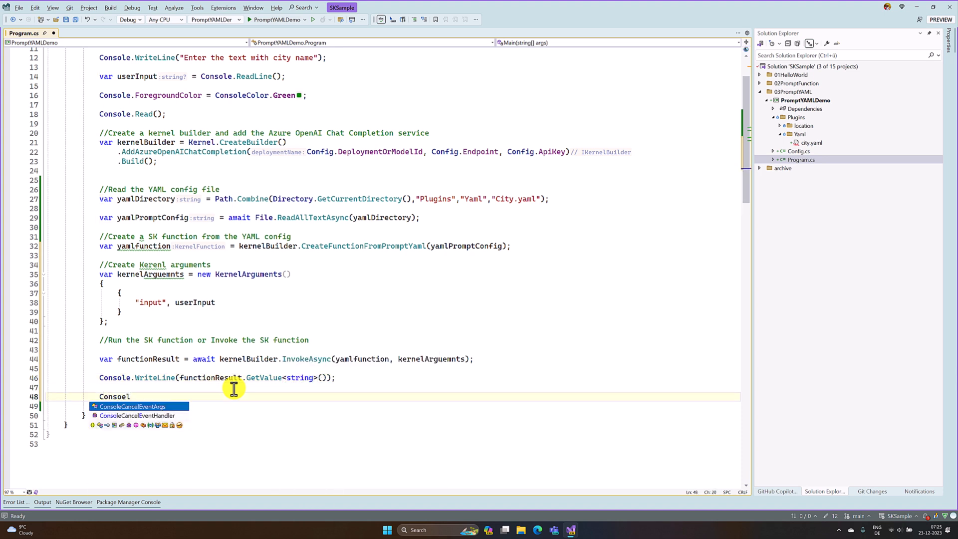
key("BackSpace")
key("BackSpace")
type("le.Re")
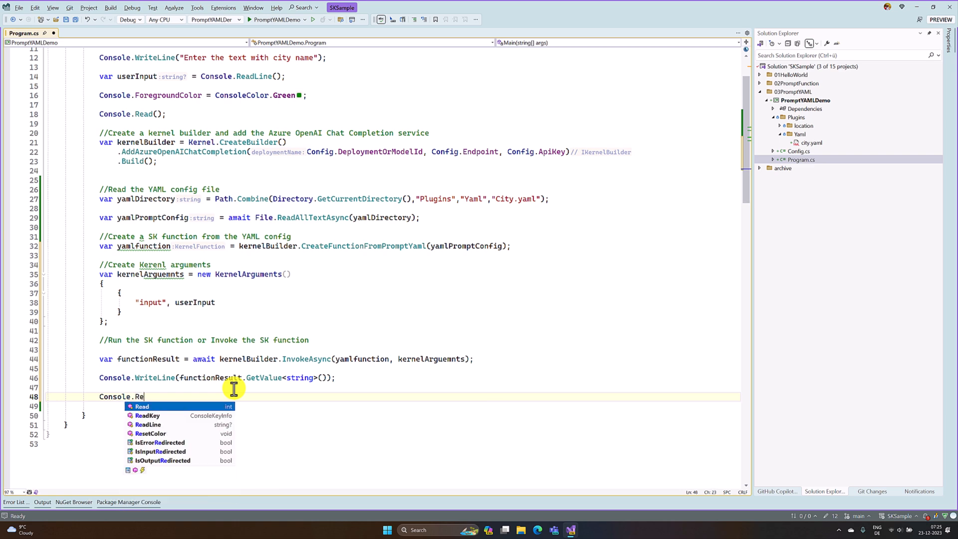
type("ad();")
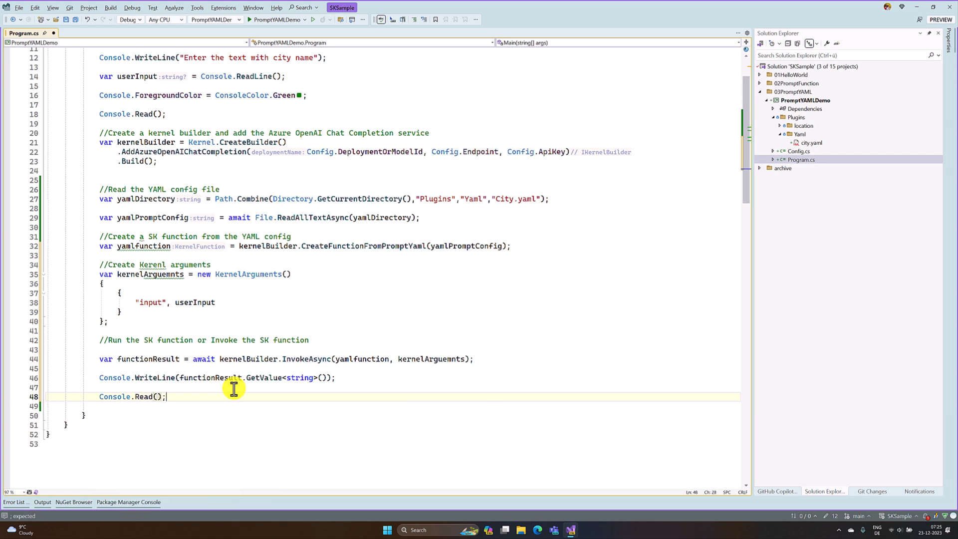
left_click(300, 309)
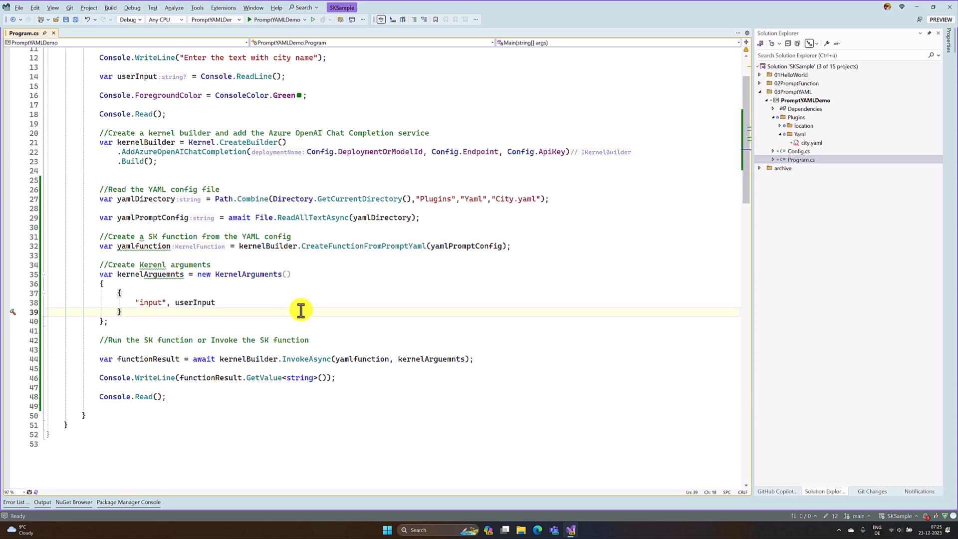
scroll(300, 308, "up", 1)
scroll(301, 310, "up", 3)
scroll(300, 309, "up", 3)
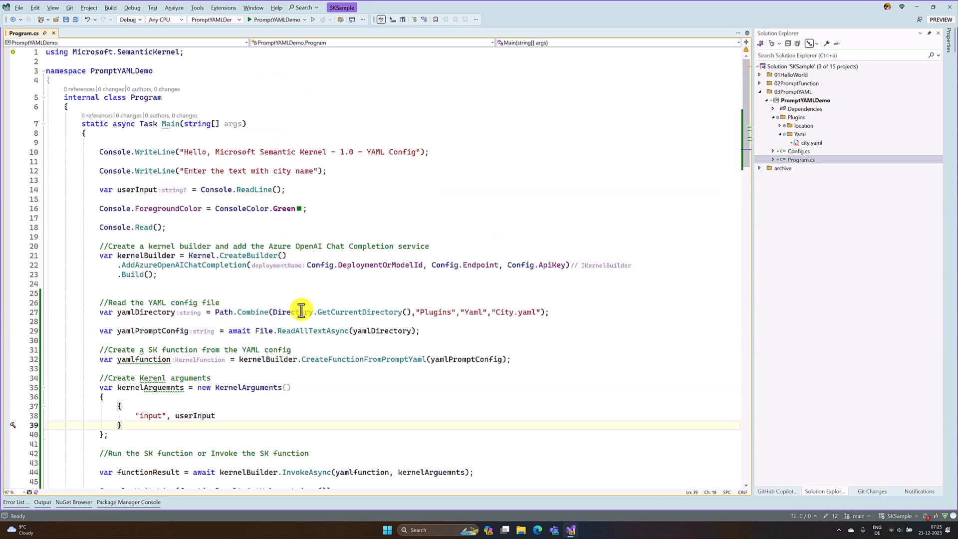
scroll(301, 308, "down", 1)
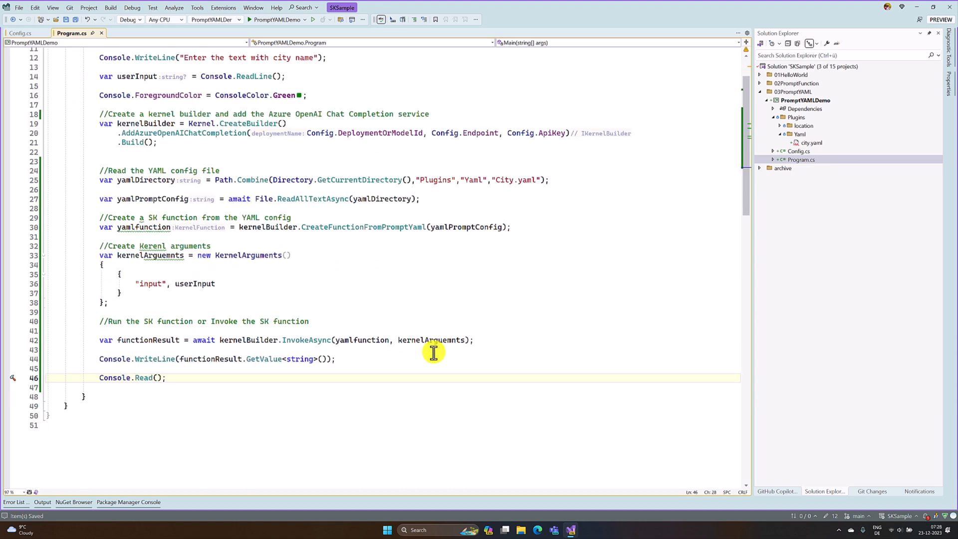
scroll(427, 345, "up", 2)
scroll(427, 345, "up", 1)
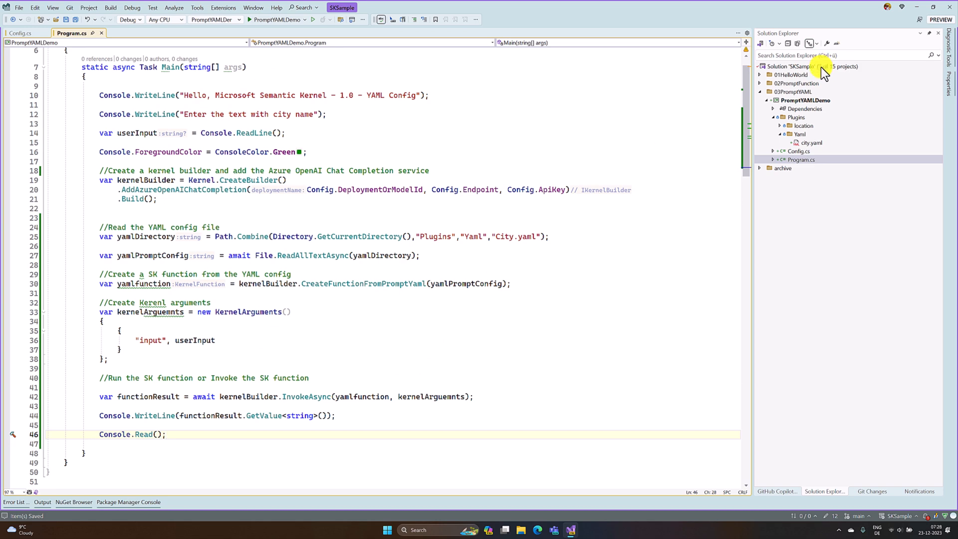
left_click(800, 111)
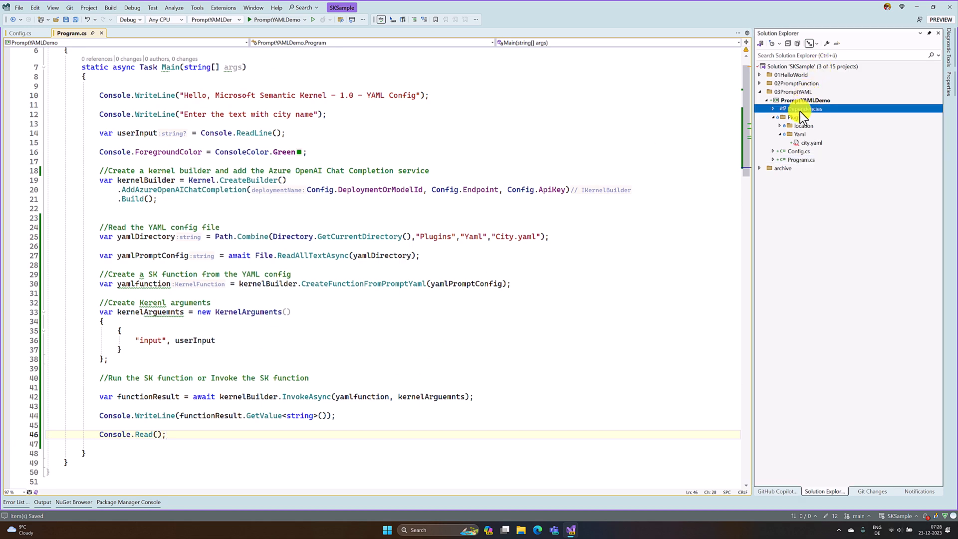
right_click(800, 111)
key("Escape")
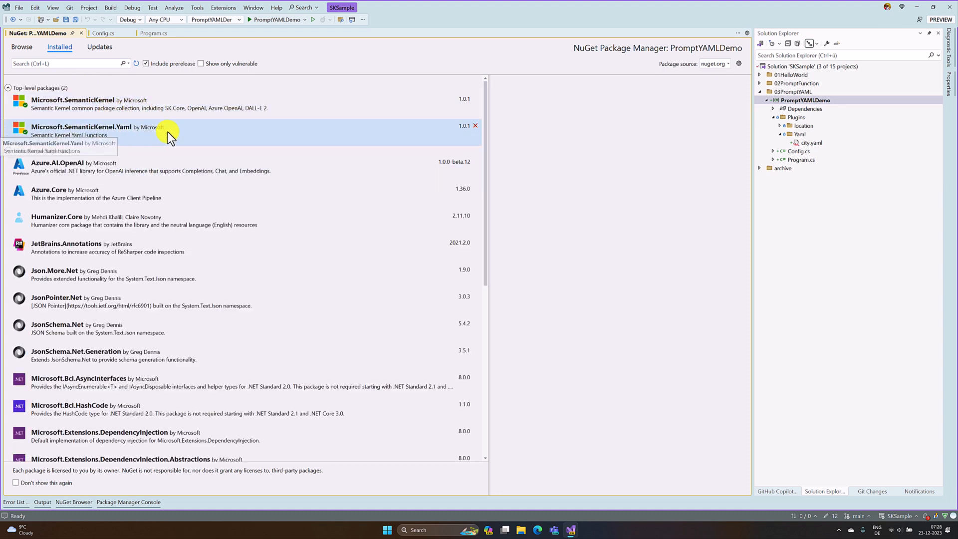
left_click(102, 134)
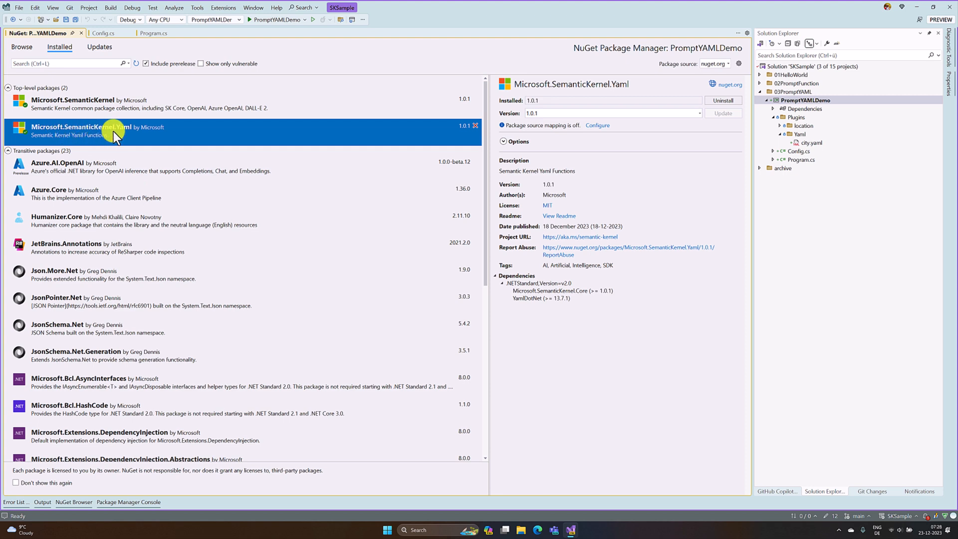
left_click(79, 33)
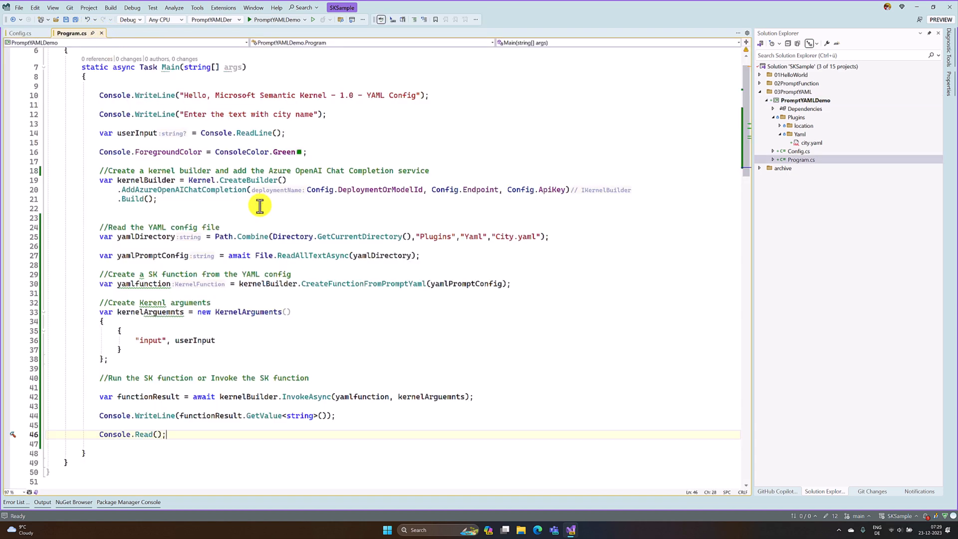
left_click(274, 21)
type("ba")
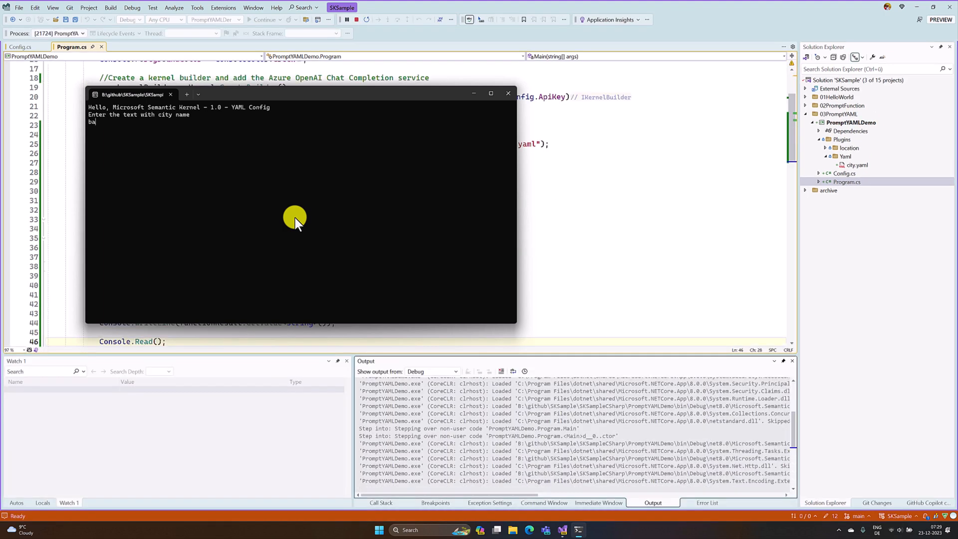
type("nga")
type("lore")
key("Return")
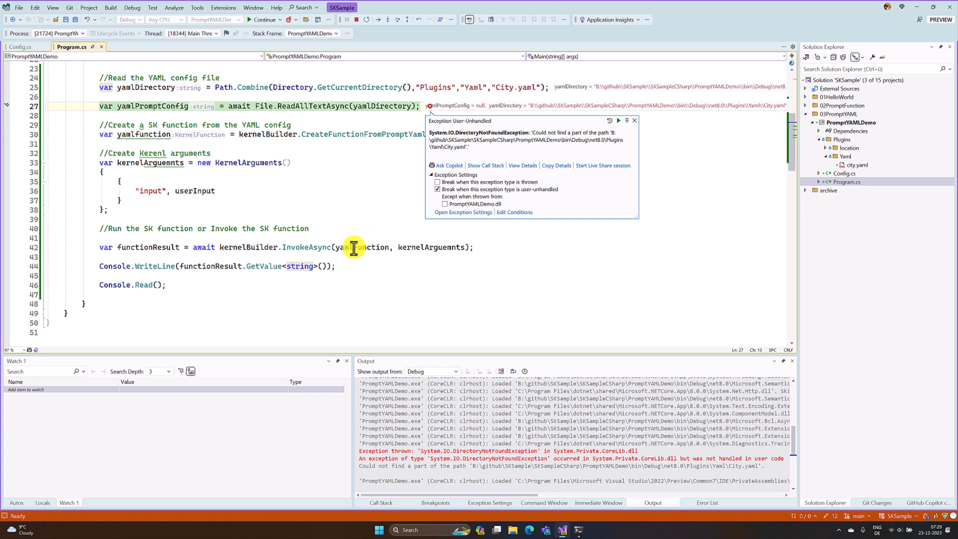
mouse_move(362, 247)
scroll(354, 248, "up", 1)
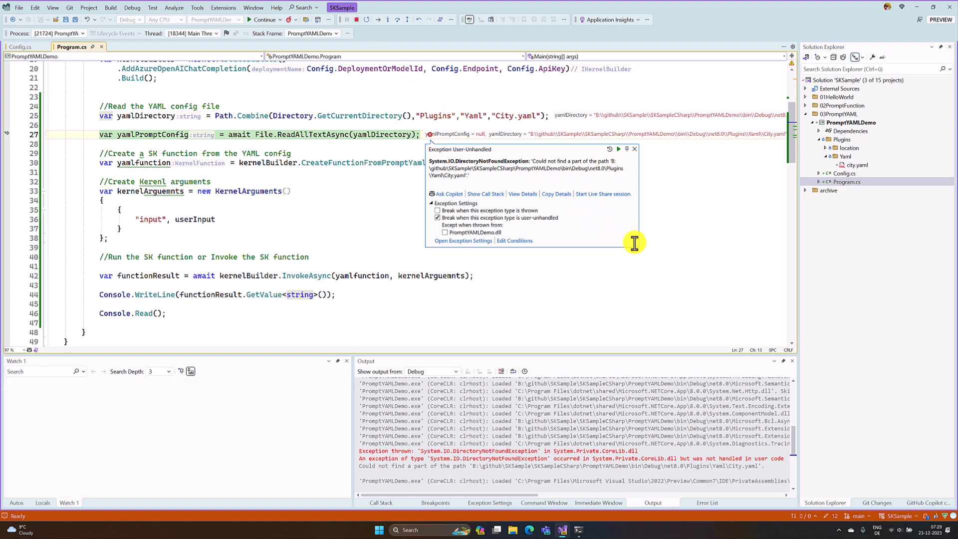
key("shift+F5")
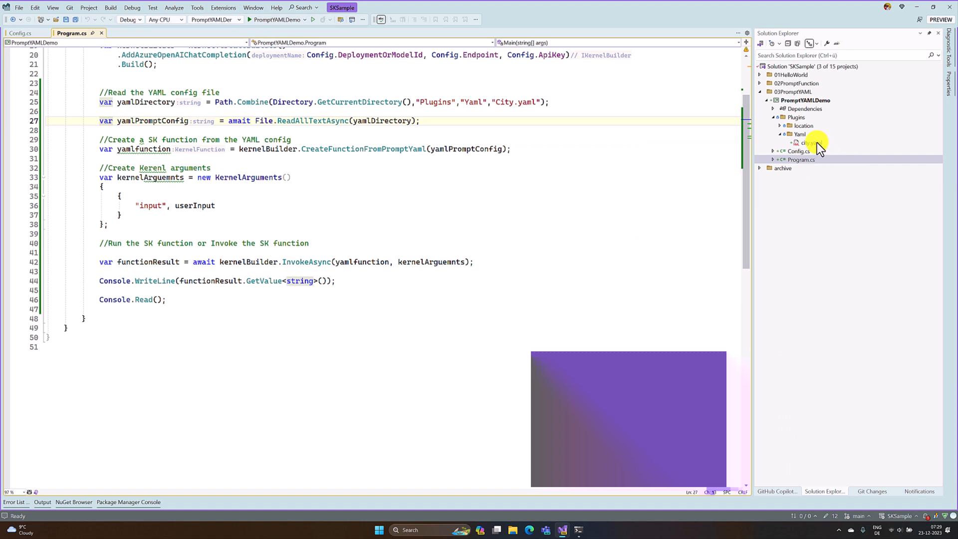
Set city.yaml's Copy to Output Directory property to Copy always
right_click(817, 143)
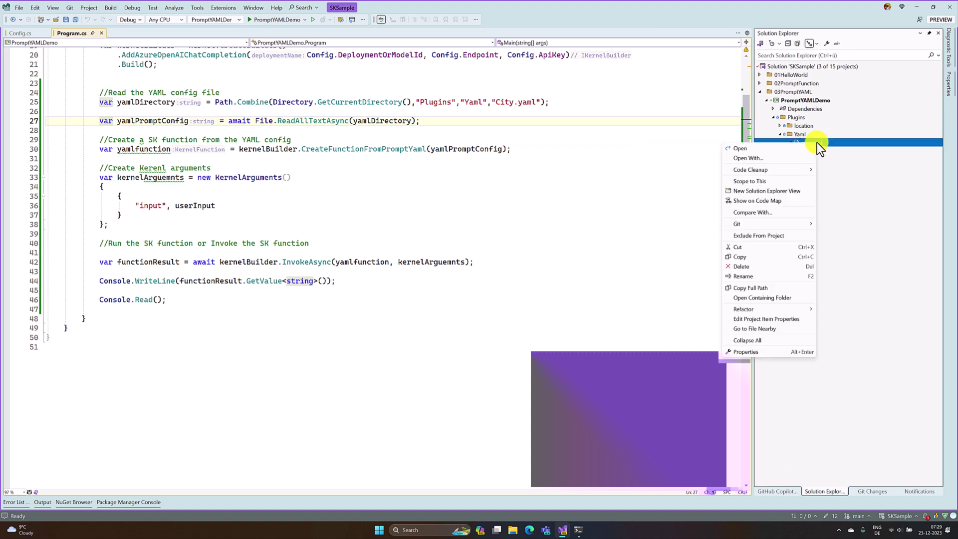
left_click(799, 352)
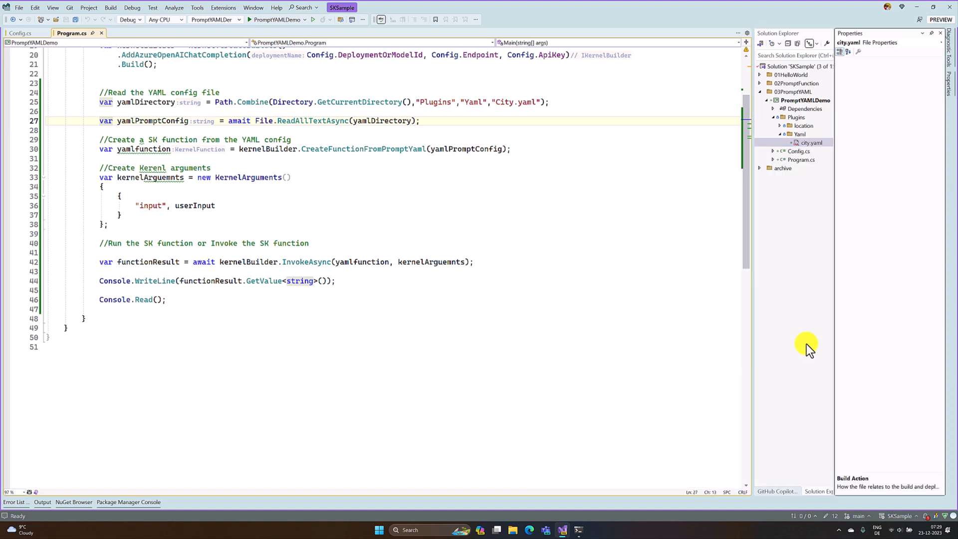
left_click(932, 79)
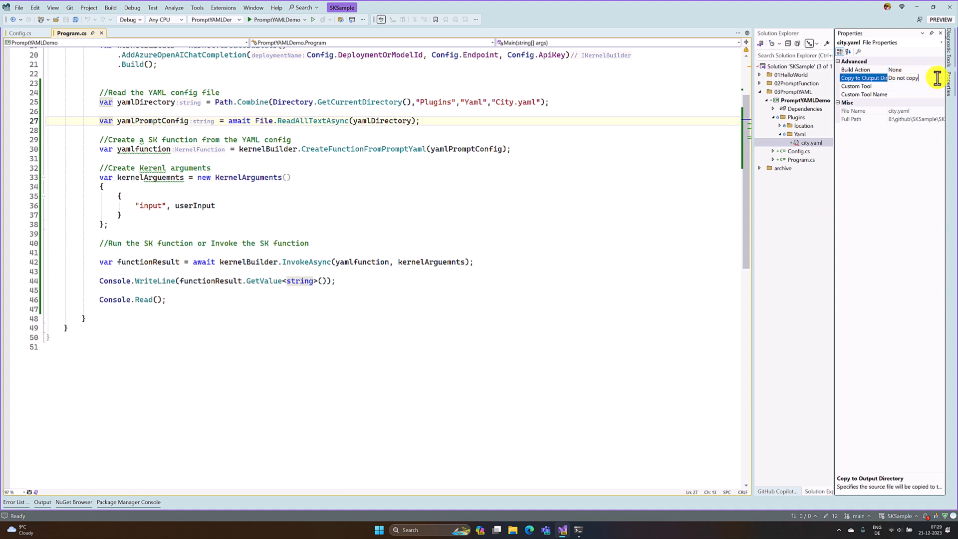
left_click(941, 77)
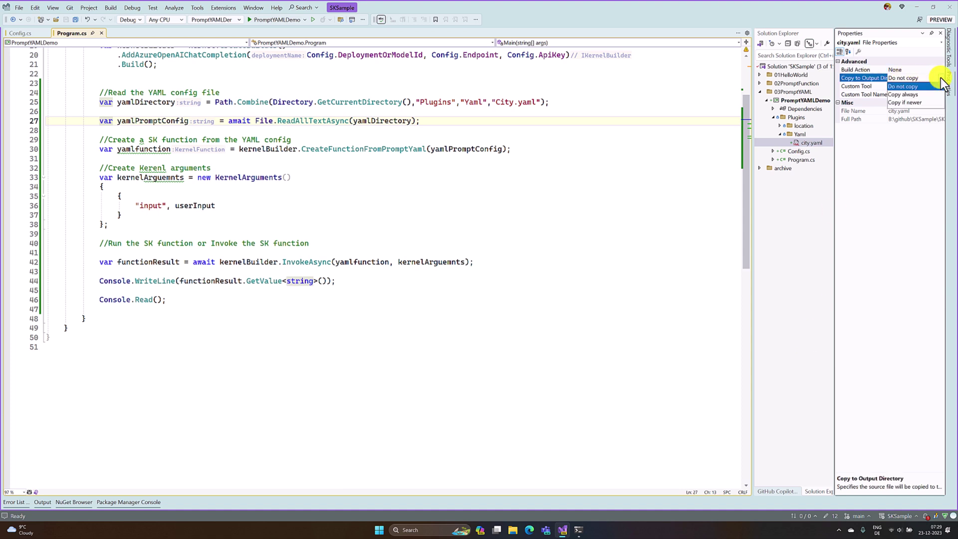
left_click(919, 95)
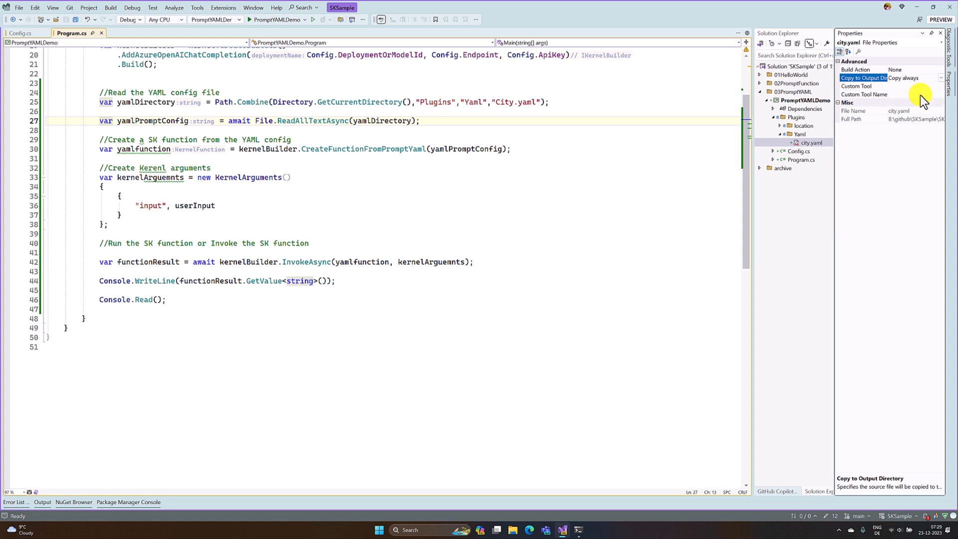
left_click(766, 265)
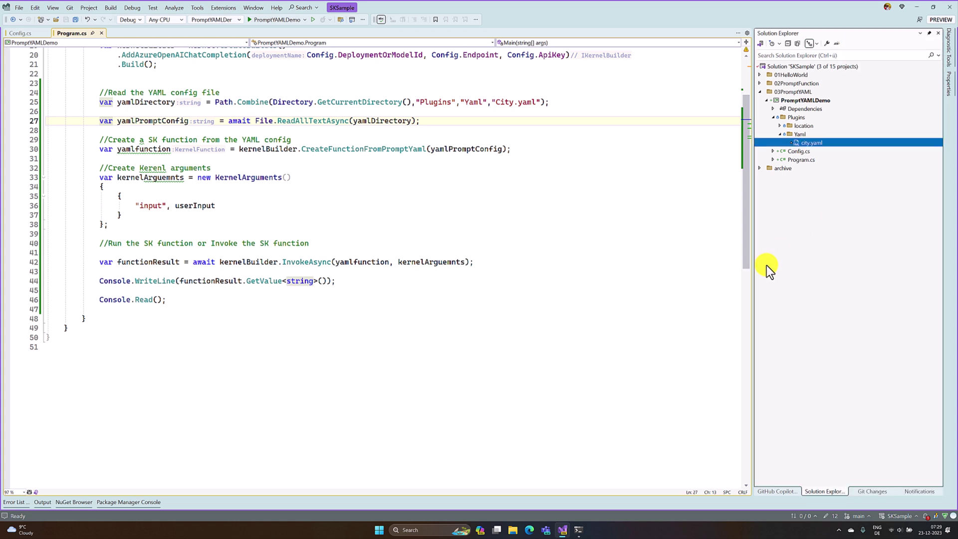
Run PromptYAMLDemo, enter bangalore, and view the generated Bangalore description in the console
left_click(279, 21)
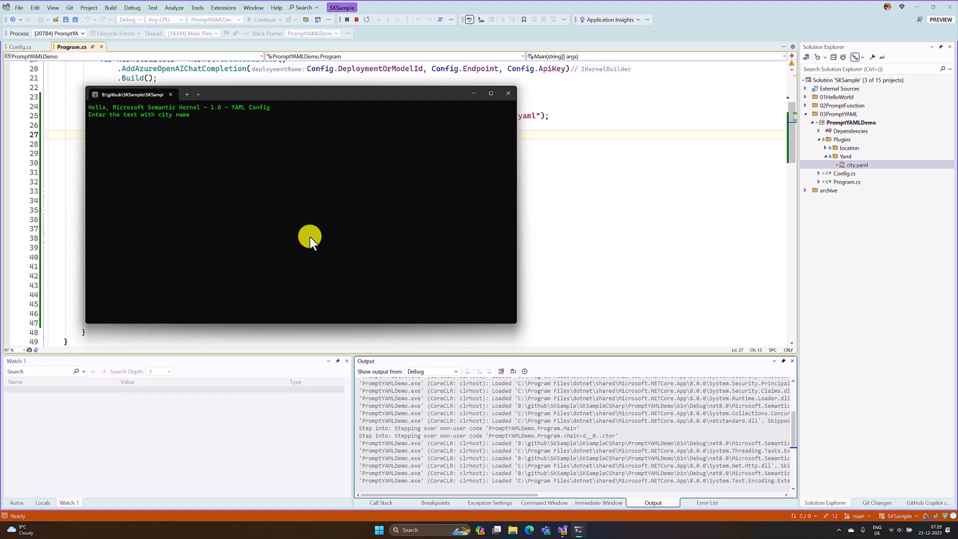
type("ban")
type("galore")
key("Return")
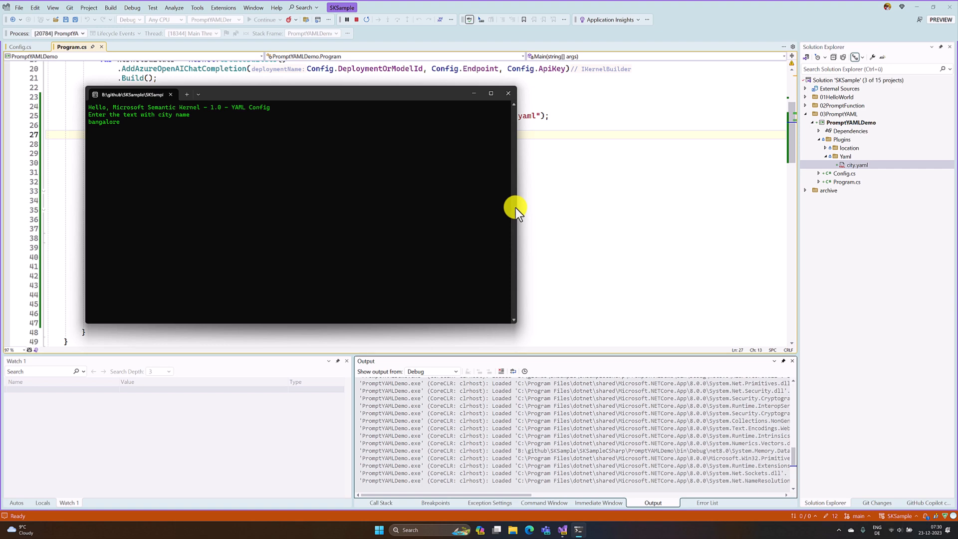
left_click_drag(264, 98, 559, 102)
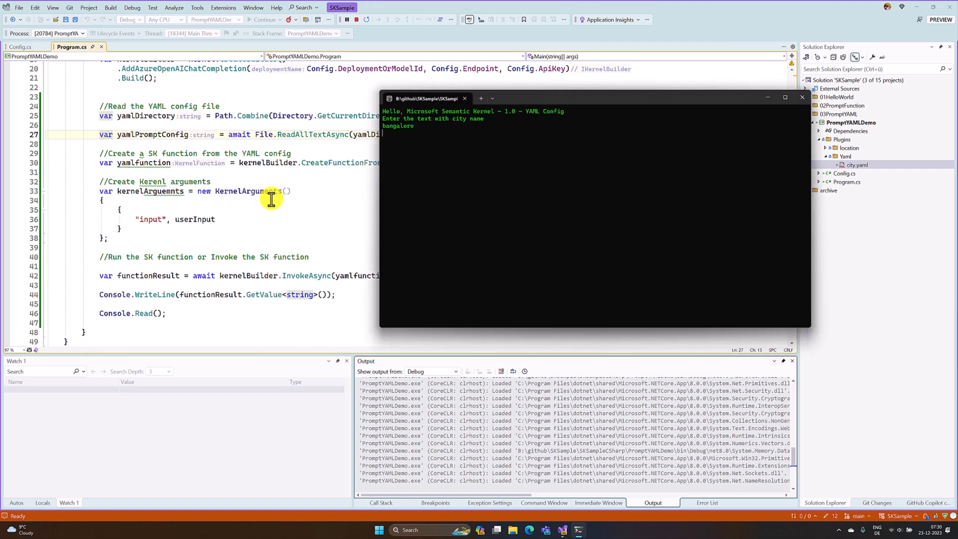
scroll(272, 196, "up", 3)
scroll(255, 217, "up", 1)
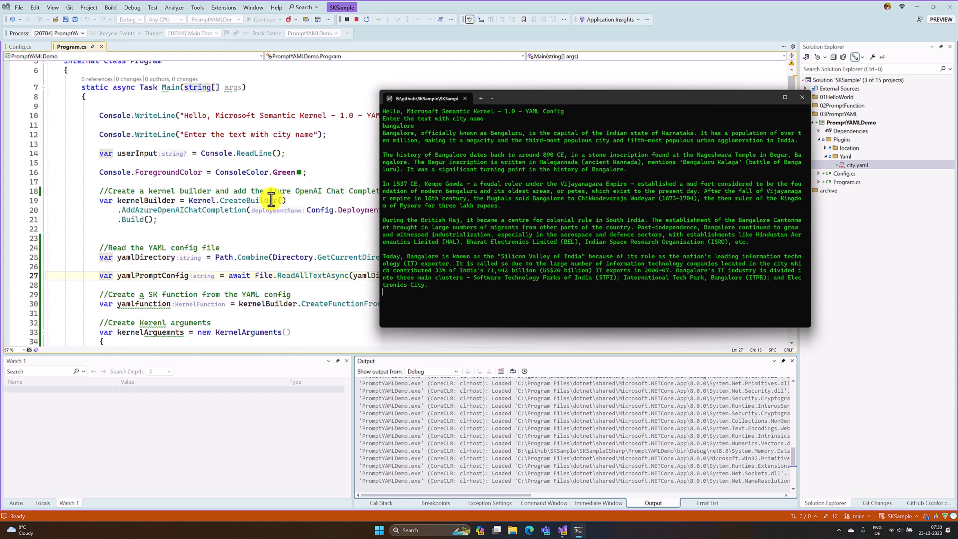